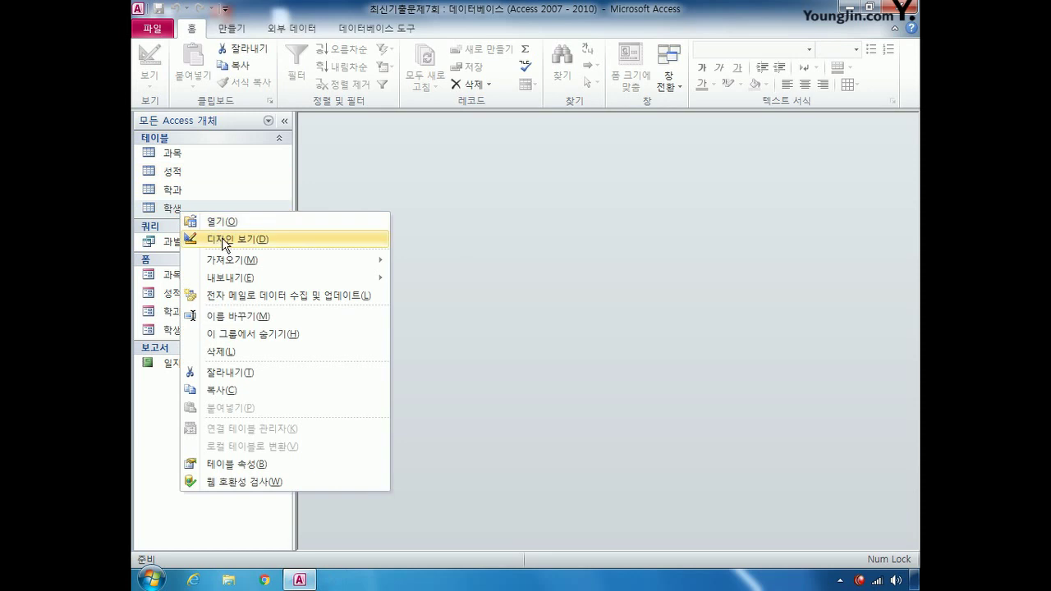
- Open the 학생 table in Design view and make the 학번 field its primary key
{"action": "left_click", "coordinate": [909, 119]}
{"action": "left_click_drag", "start_coordinate": [645, 156], "coordinate": [646, 135]}
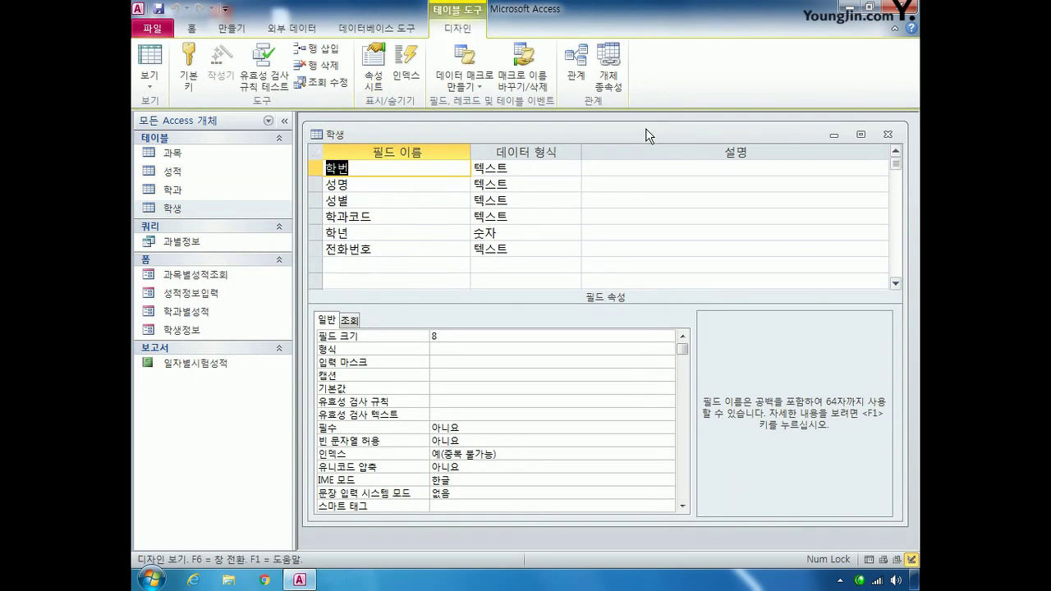
{"action": "left_click", "coordinate": [314, 167]}
{"action": "left_click", "coordinate": [192, 85]}
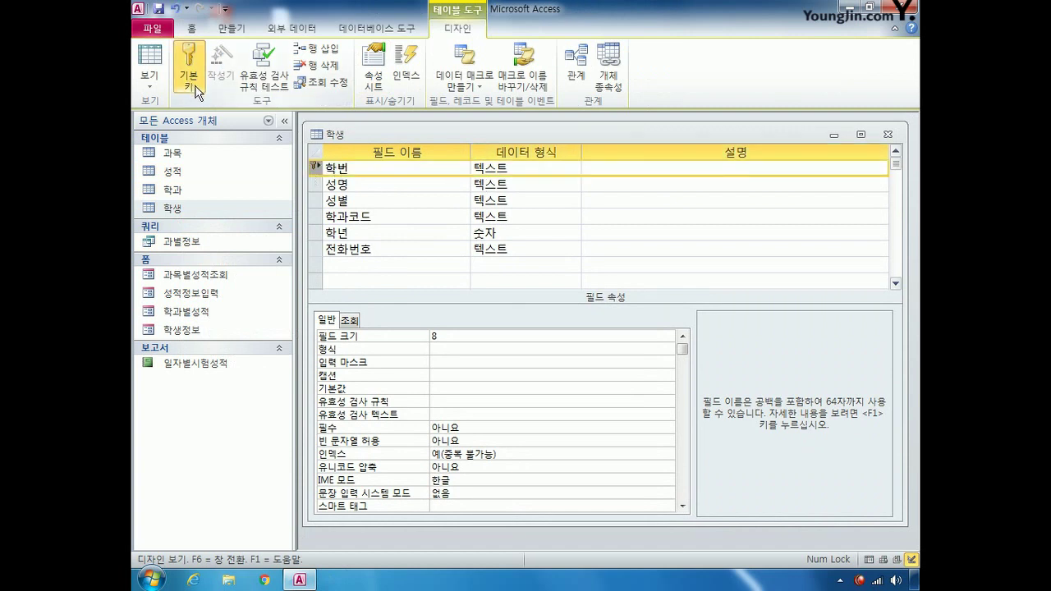
- Make the 성명 field mandatory by setting its 필수 property to 예
{"action": "left_click", "coordinate": [316, 186]}
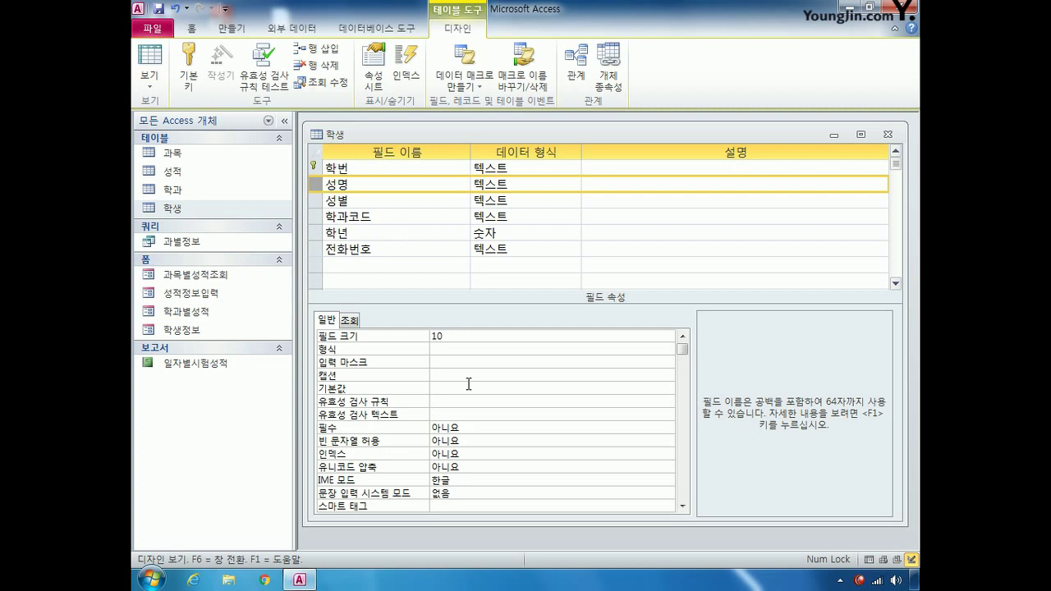
{"action": "left_click", "coordinate": [482, 431]}
{"action": "left_click", "coordinate": [667, 427]}
{"action": "left_click", "coordinate": [649, 441]}
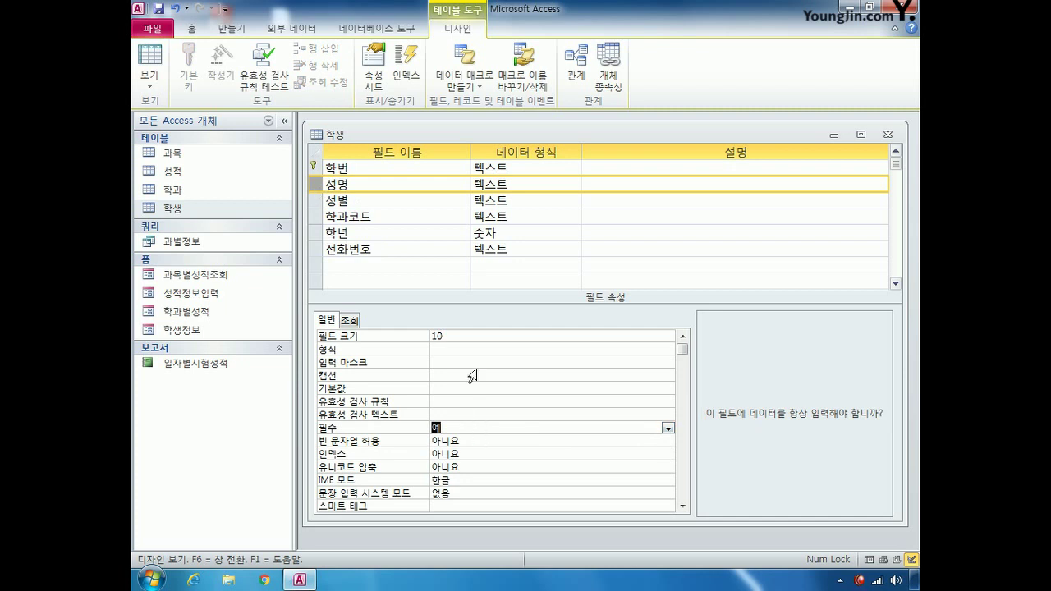
{"action": "left_click", "coordinate": [470, 336]}
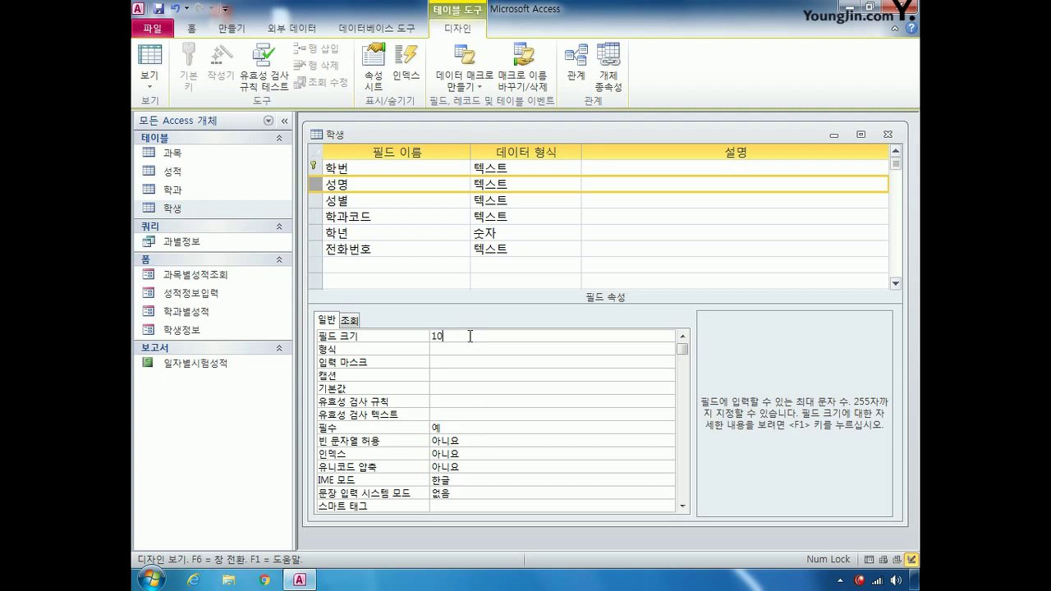
- Give the 성별 field the validation rule in ("M", "F")
{"action": "left_click", "coordinate": [317, 200]}
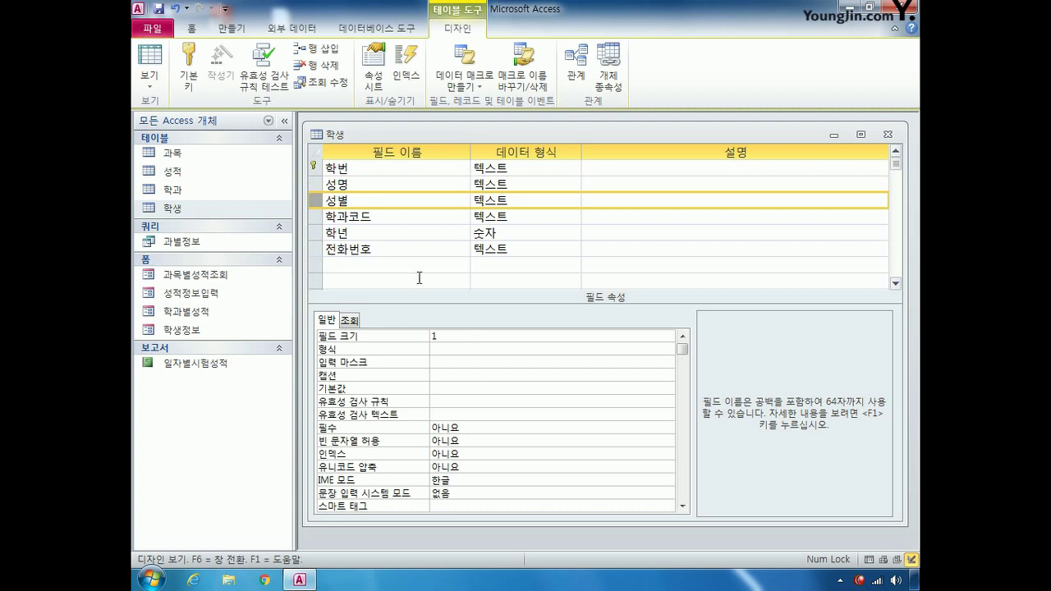
{"action": "left_click", "coordinate": [461, 404]}
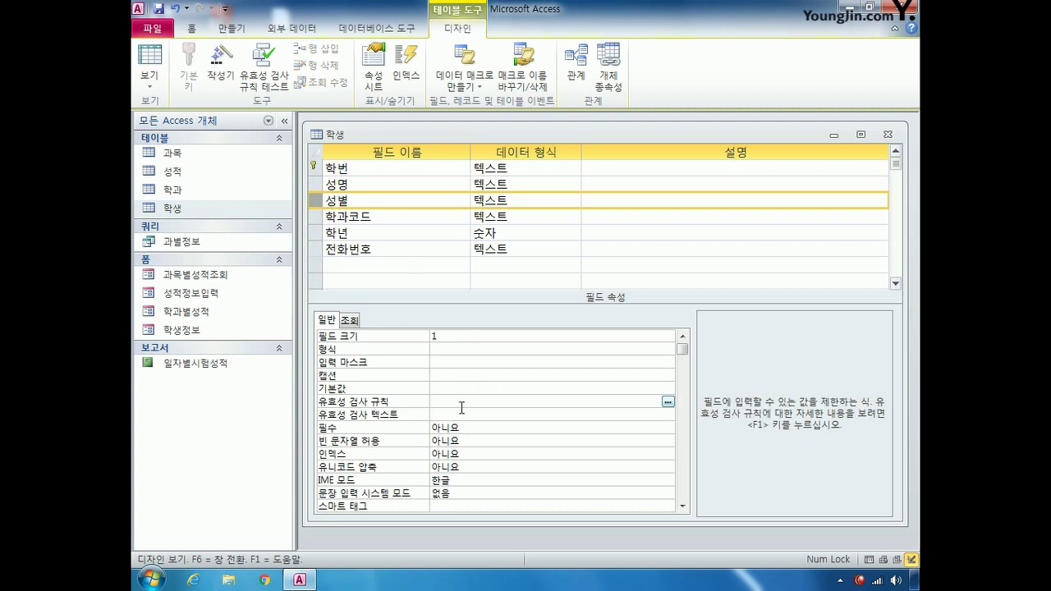
{"action": "type", "text": "ㅑㅜ"}
{"action": "key", "text": "BackSpace"}
{"action": "key", "text": "BackSpace"}
{"action": "key", "text": "Hangul"}
{"action": "type", "text": "in (\"M\", \"F\")"}
- Set the input mask of the 전화번호 field to (###)-###-####;;#
{"action": "left_click", "coordinate": [317, 251]}
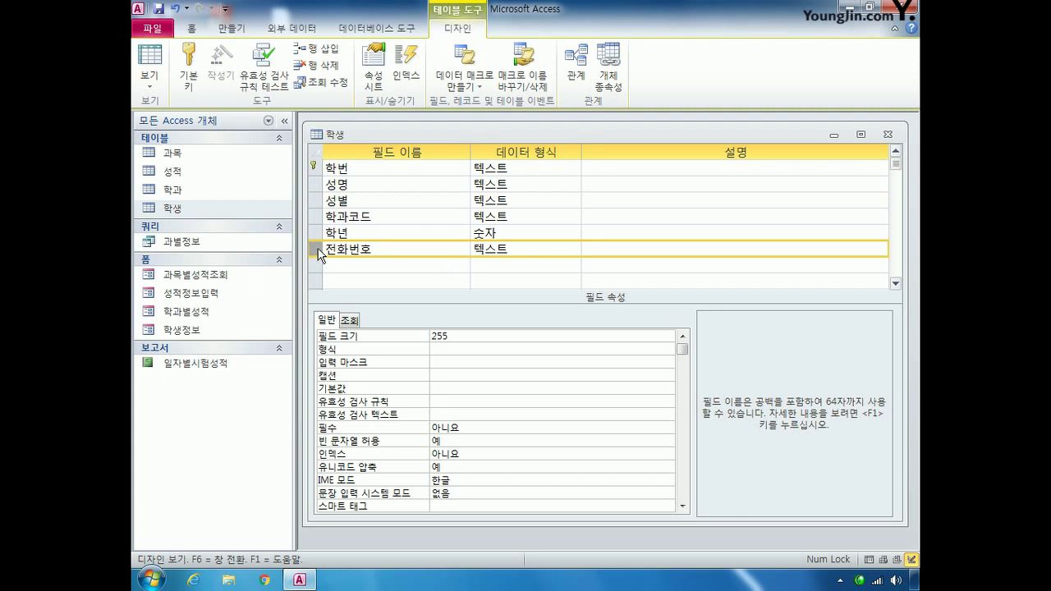
{"action": "left_click", "coordinate": [443, 362]}
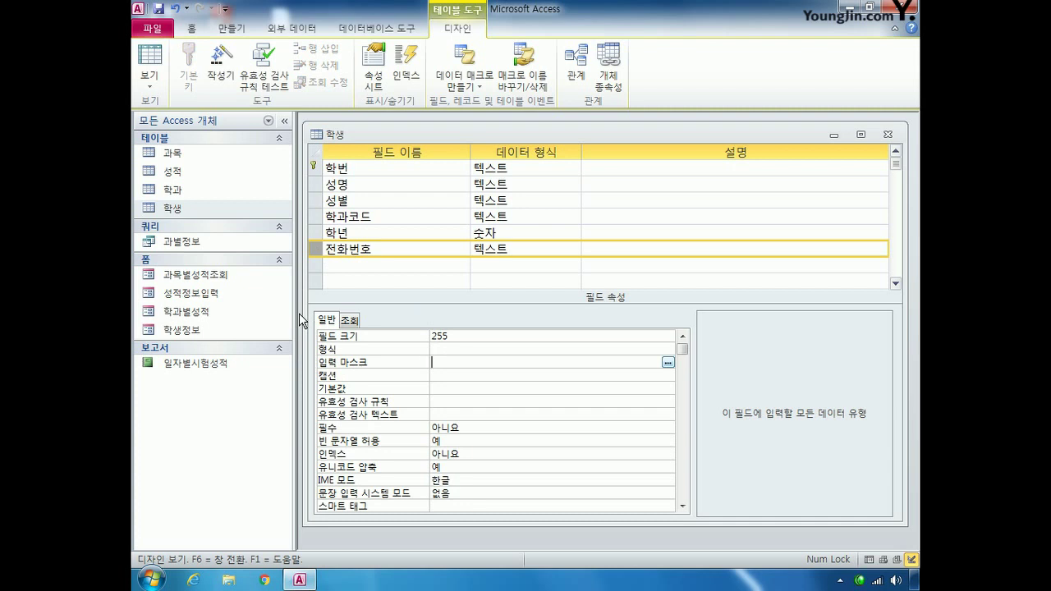
{"action": "type", "text": "(###)-###-####"}
{"action": "type", "text": ";;"}
{"action": "type", "text": "#"}
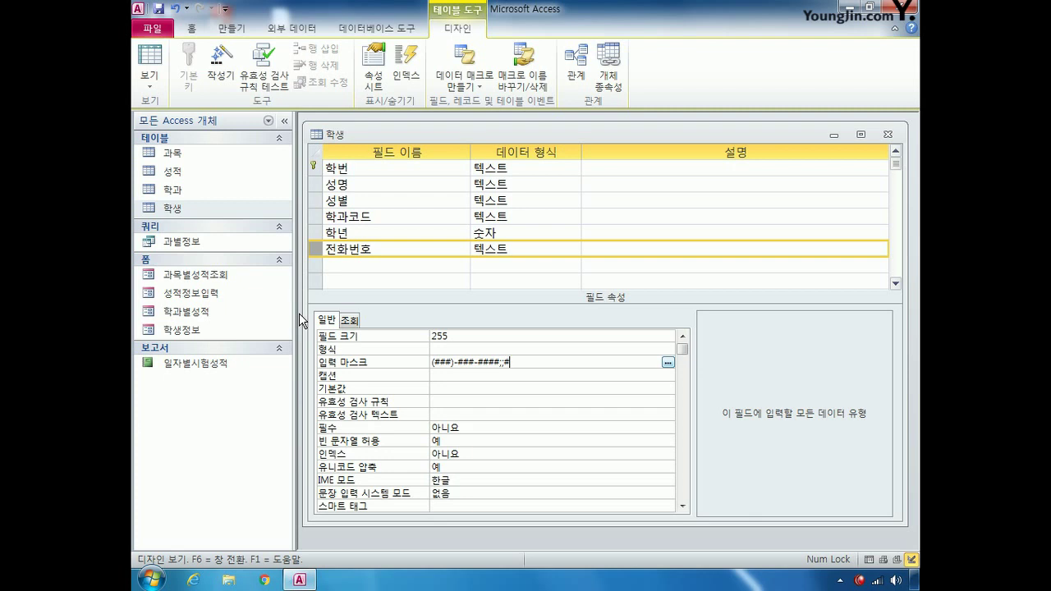
{"action": "left_click", "coordinate": [455, 376]}
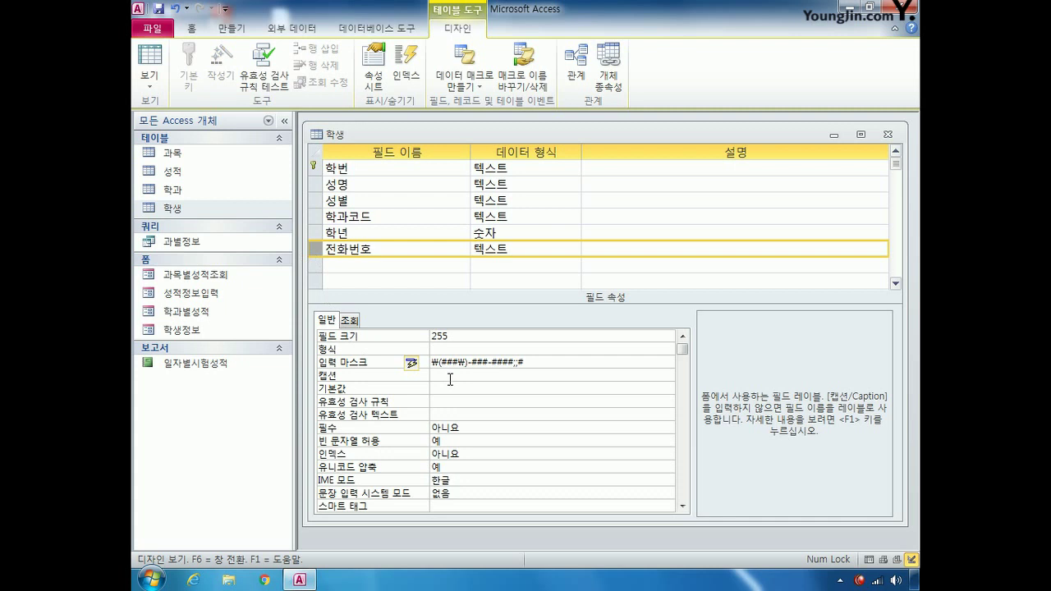
- Close the 학생 table and save its design changes
{"action": "left_click", "coordinate": [891, 135]}
{"action": "left_click", "coordinate": [439, 335]}
{"action": "left_click", "coordinate": [448, 328]}
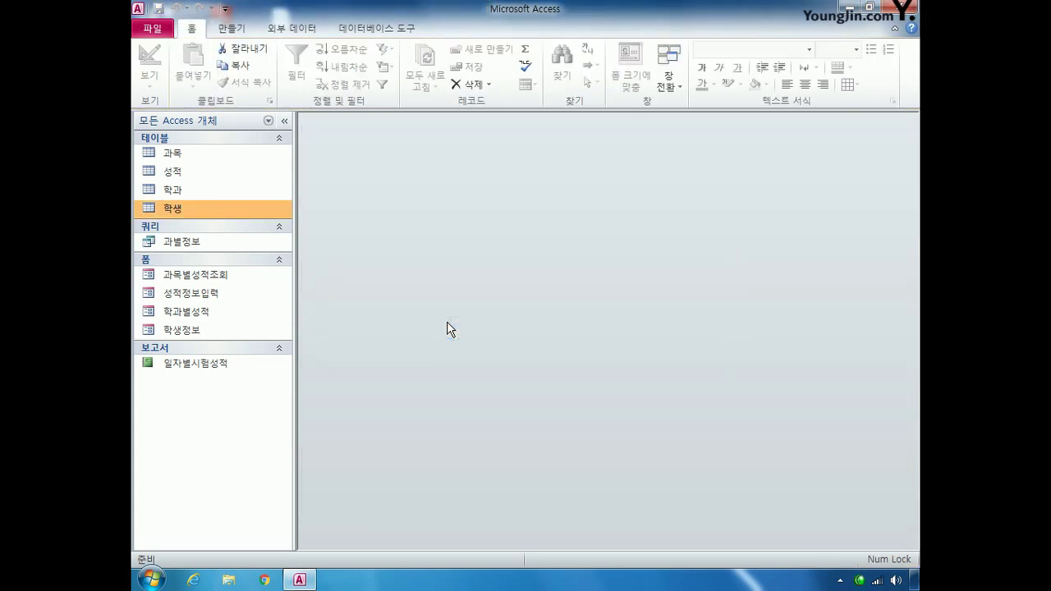
- In the design of the 과목 table, set the 입력일 field's default value to now(), then close and save the table
{"action": "right_click", "coordinate": [181, 156]}
{"action": "left_click", "coordinate": [216, 185]}
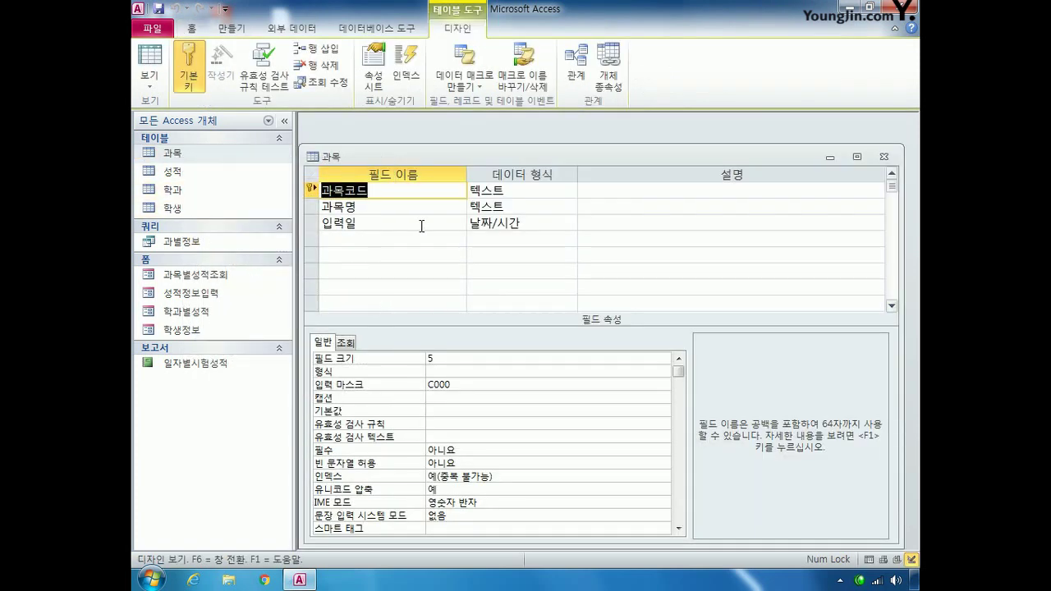
{"action": "left_click", "coordinate": [313, 224]}
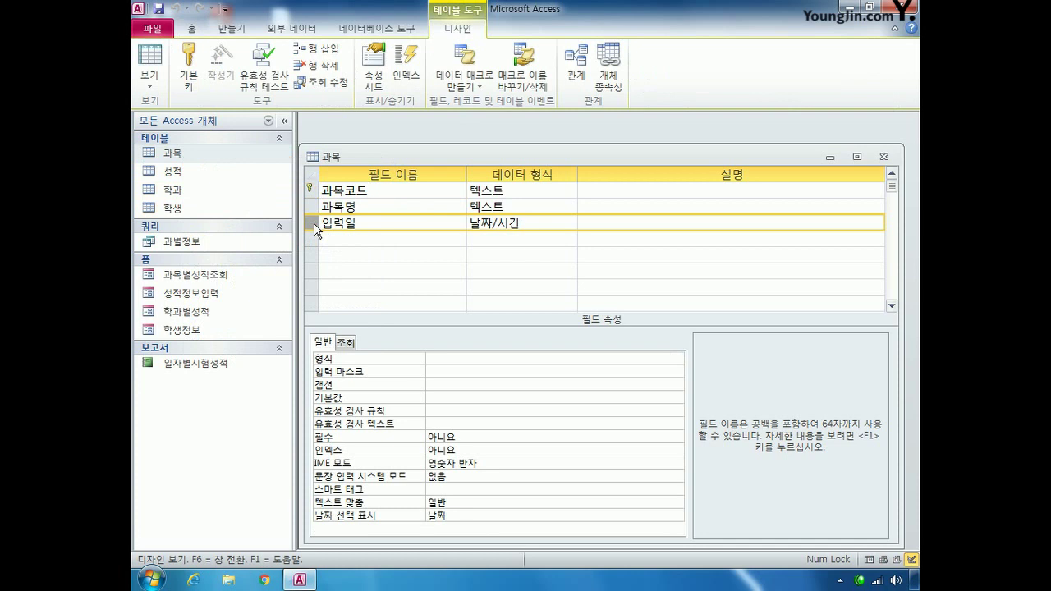
{"action": "left_click", "coordinate": [453, 395]}
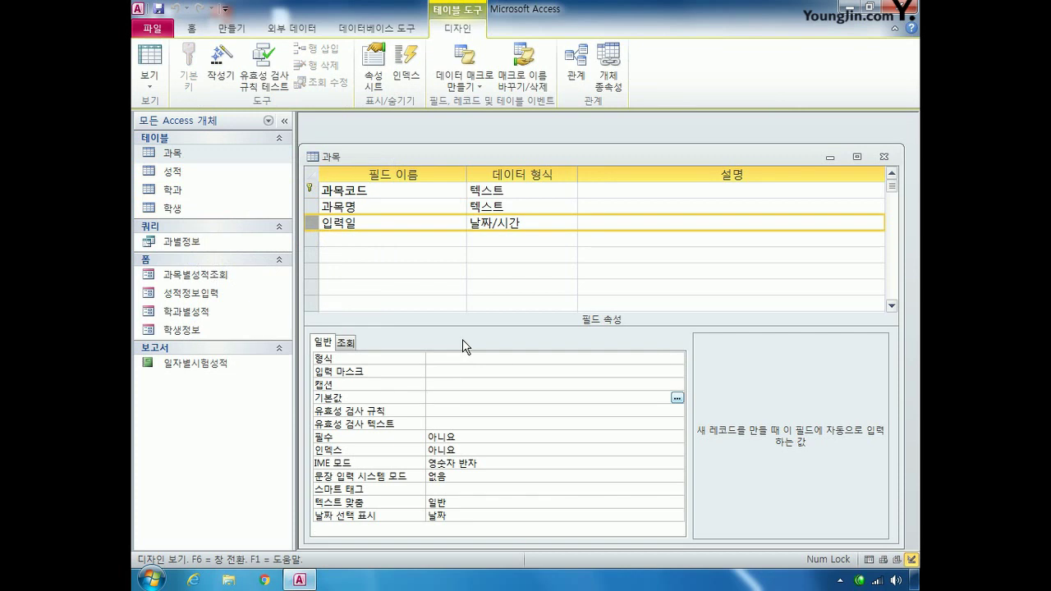
{"action": "type", "text": "now()"}
{"action": "left_click", "coordinate": [884, 156]}
{"action": "left_click", "coordinate": [435, 326]}
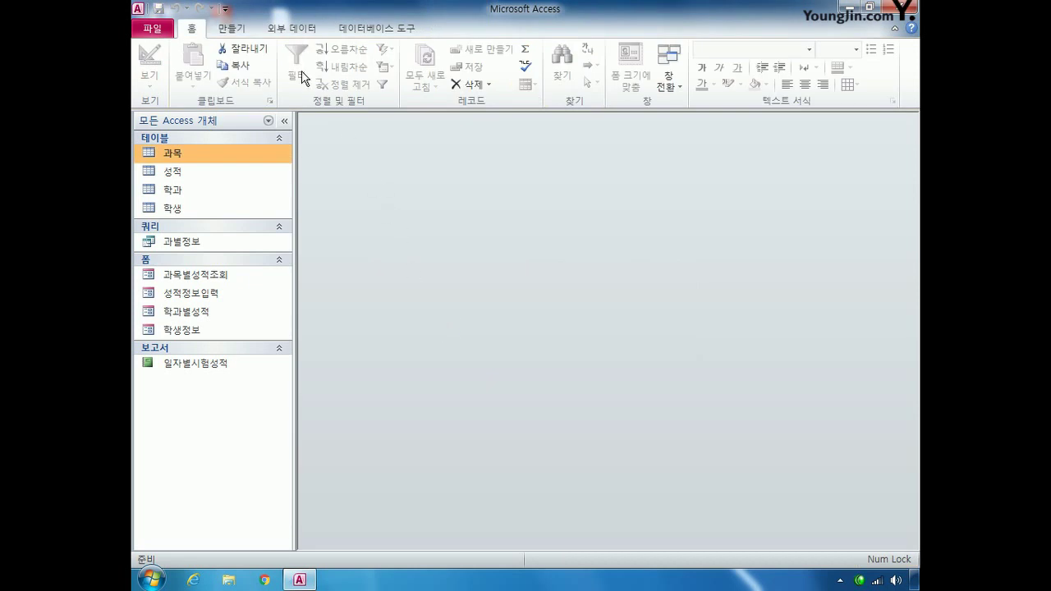
- Open the database relationships layout and enlarge the 과목, 성적, 학생 and 학과 table boxes to show all their fields
{"action": "left_click", "coordinate": [370, 31]}
{"action": "left_click", "coordinate": [286, 70]}
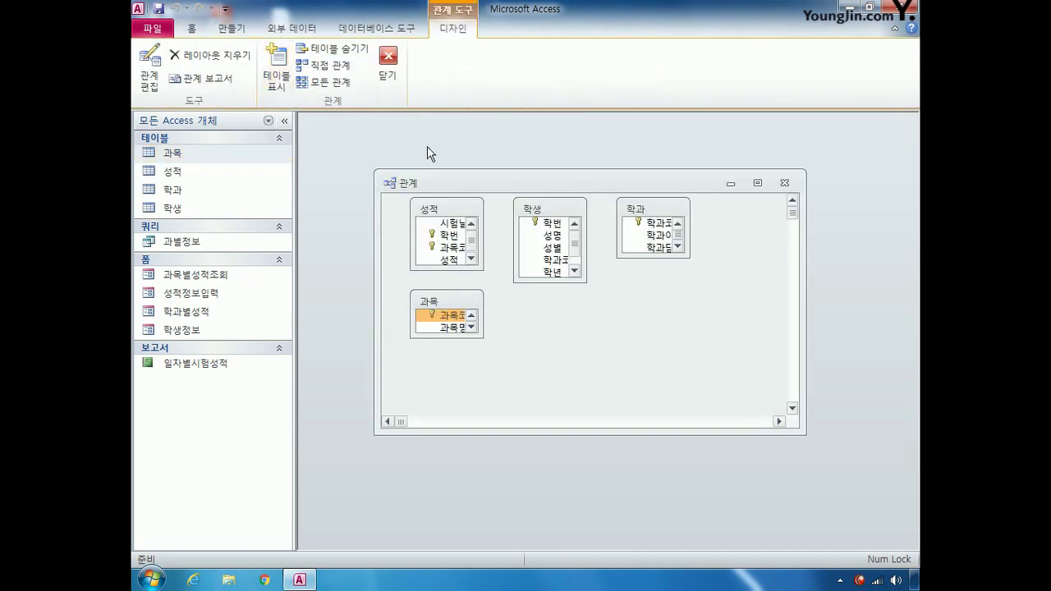
{"action": "left_click_drag", "start_coordinate": [456, 337], "coordinate": [470, 377]}
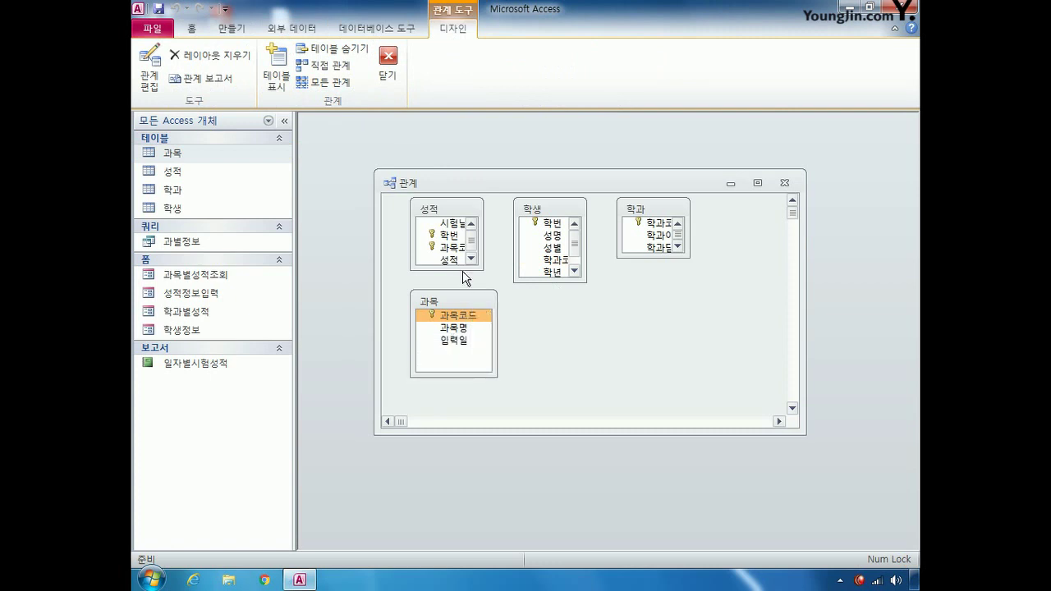
{"action": "left_click_drag", "start_coordinate": [463, 271], "coordinate": [464, 281]}
{"action": "left_click_drag", "start_coordinate": [586, 283], "coordinate": [591, 308]}
{"action": "left_click_drag", "start_coordinate": [688, 257], "coordinate": [722, 283]}
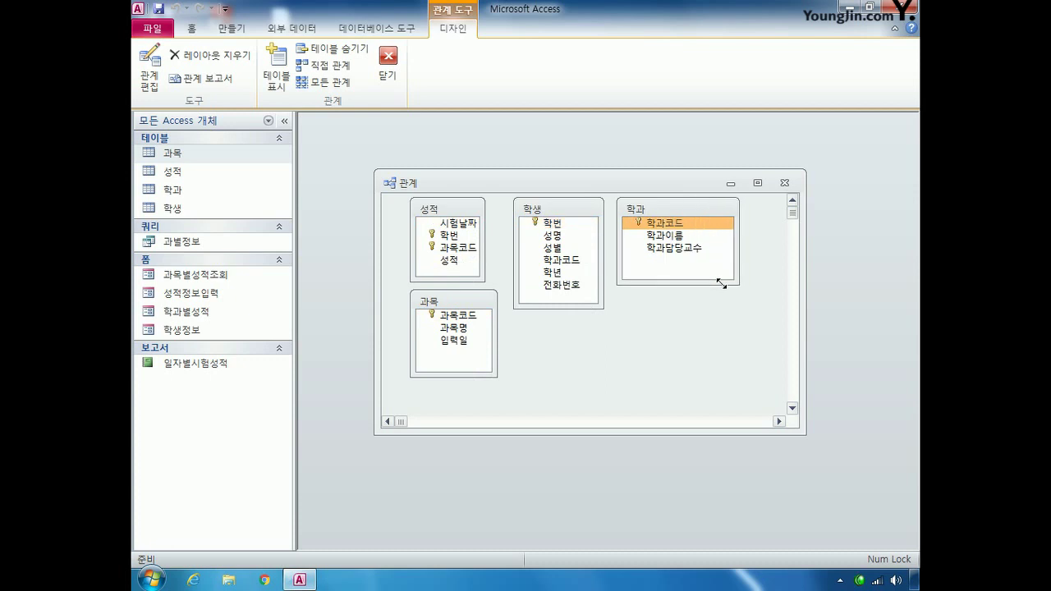
{"action": "left_click_drag", "start_coordinate": [485, 259], "coordinate": [490, 258]}
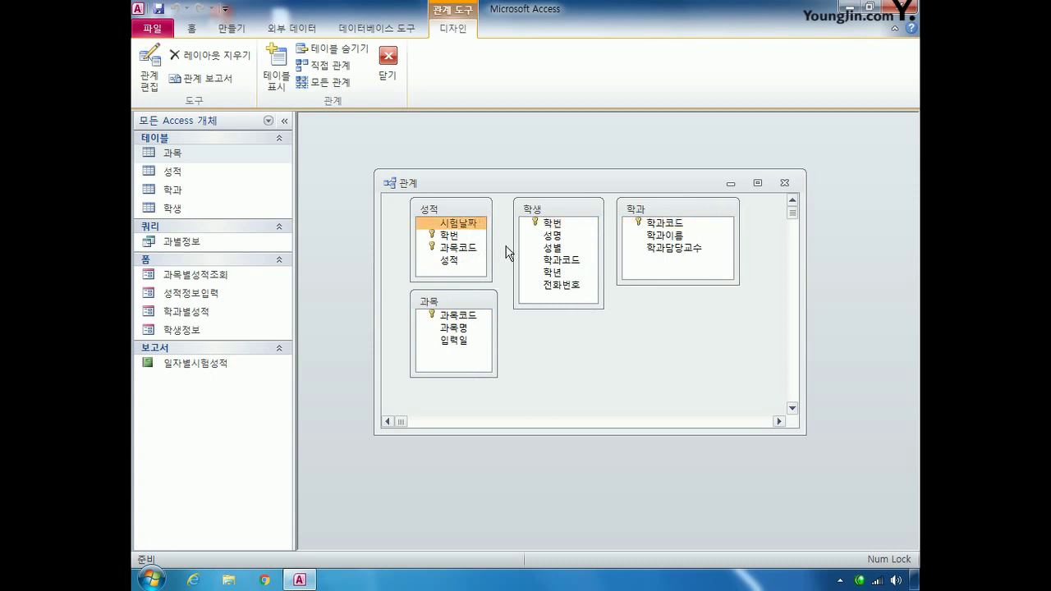
- Relate 성적 to 학생 on 학번, enforcing referential integrity and cascading updates of related fields
{"action": "left_click", "coordinate": [458, 237]}
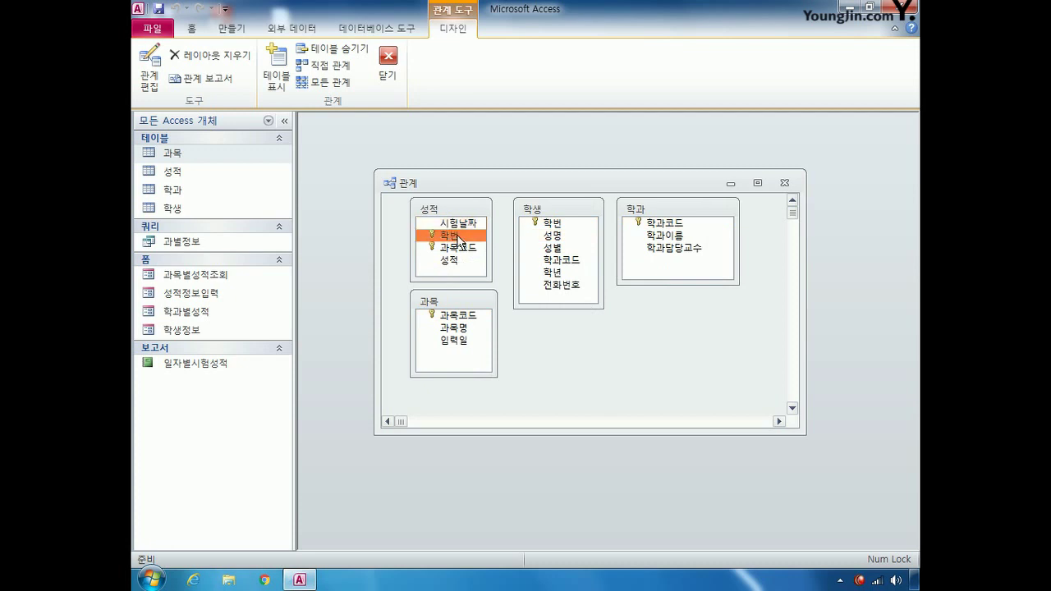
{"action": "left_click_drag", "start_coordinate": [458, 237], "coordinate": [564, 229]}
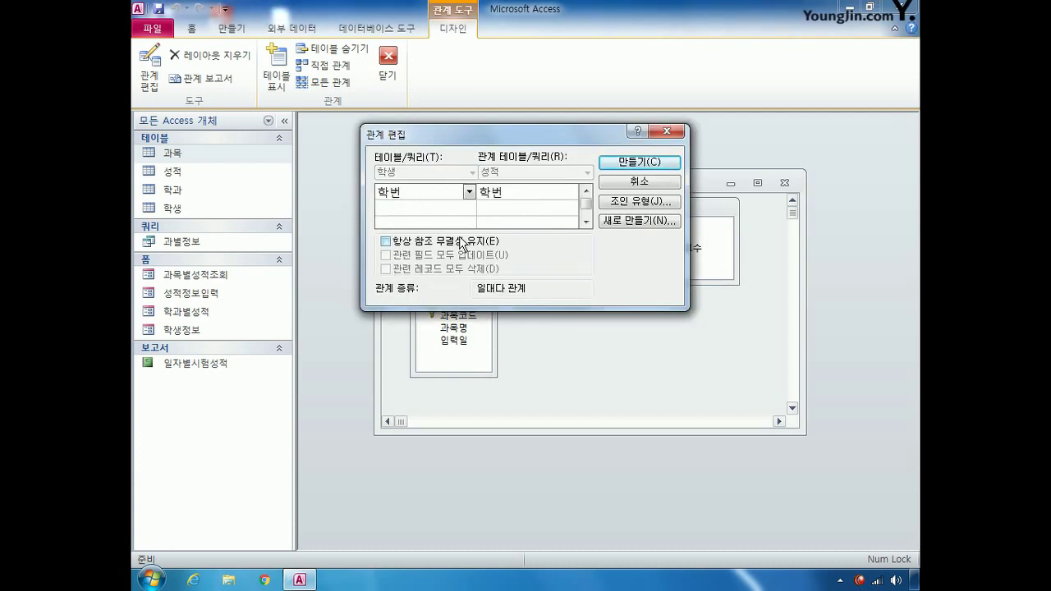
{"action": "left_click", "coordinate": [424, 243]}
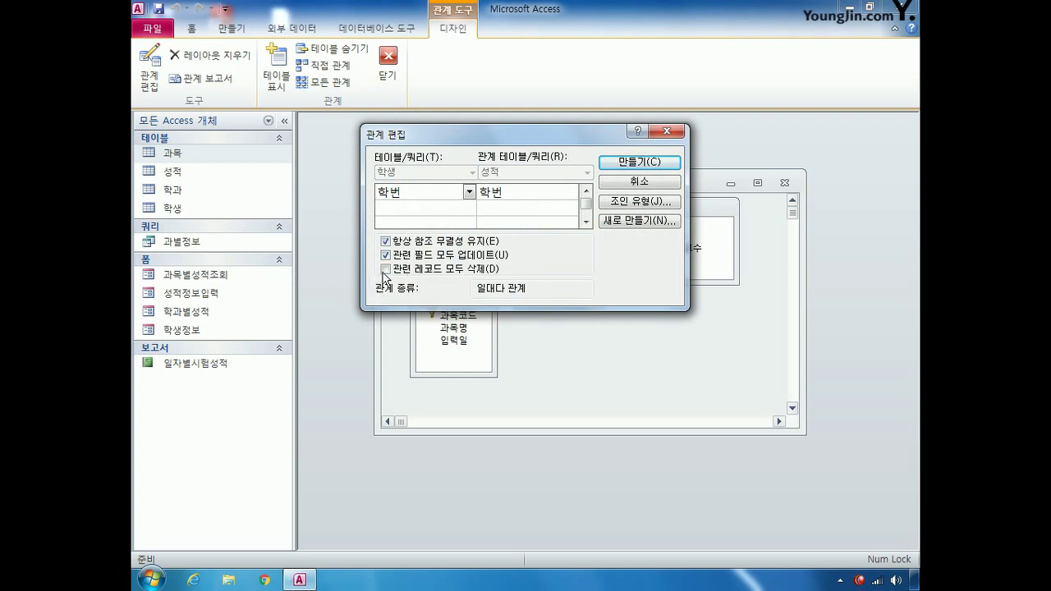
{"action": "left_click", "coordinate": [653, 163]}
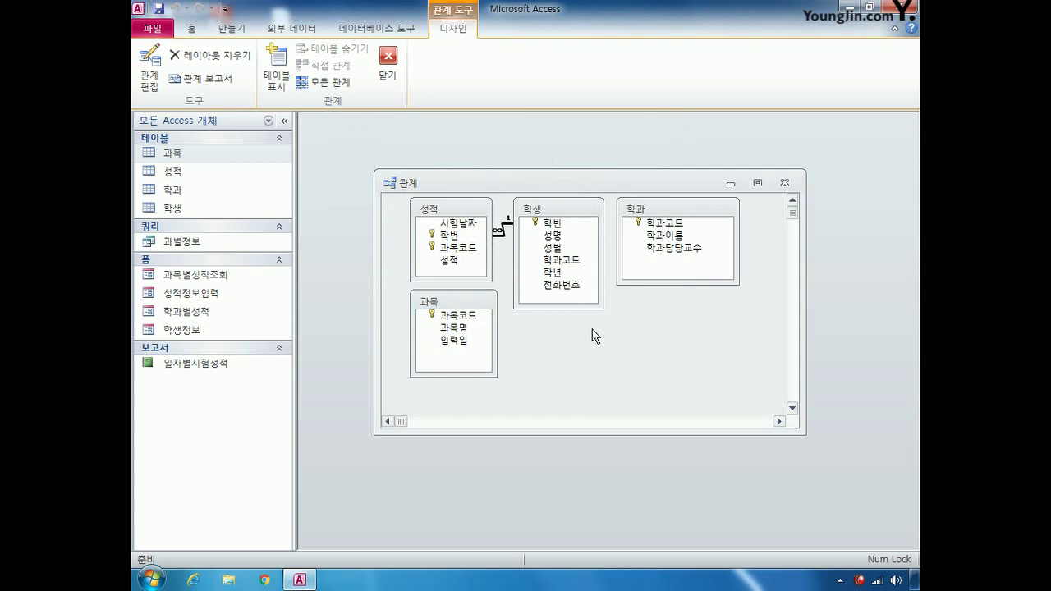
- Relate 학생 to 학과 on 학과코드 with referential integrity enforced, and save and close the relationships layout
{"action": "left_click", "coordinate": [552, 223]}
{"action": "left_click", "coordinate": [579, 261]}
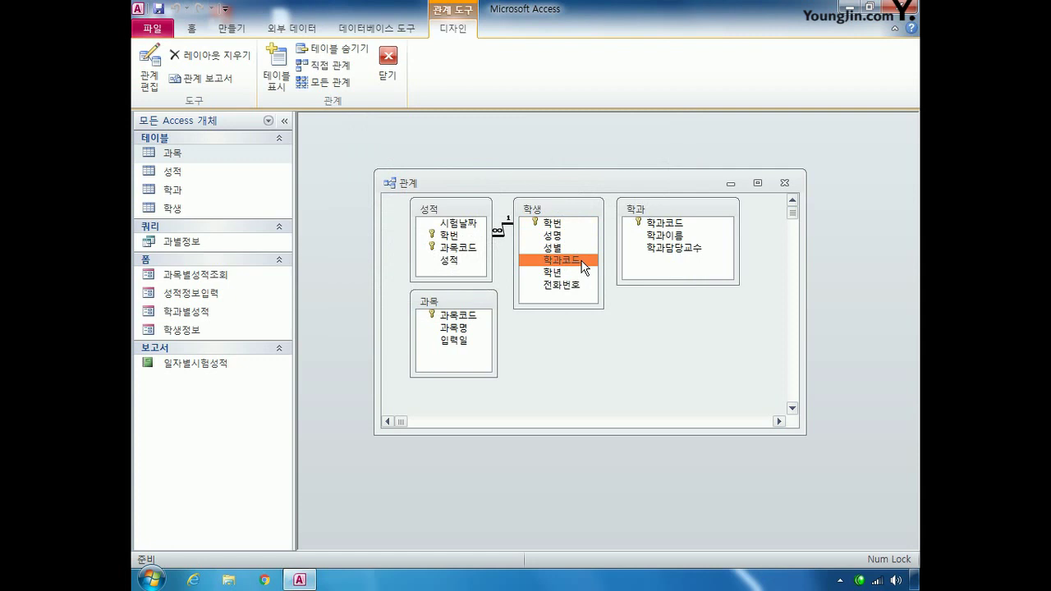
{"action": "left_click", "coordinate": [675, 223]}
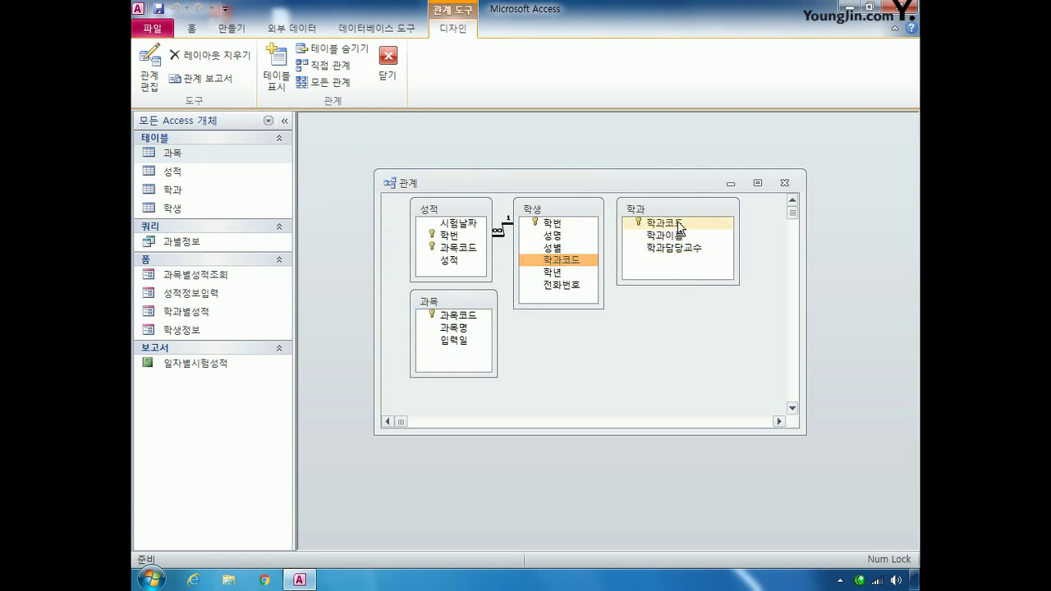
{"action": "left_click_drag", "start_coordinate": [586, 266], "coordinate": [584, 267]}
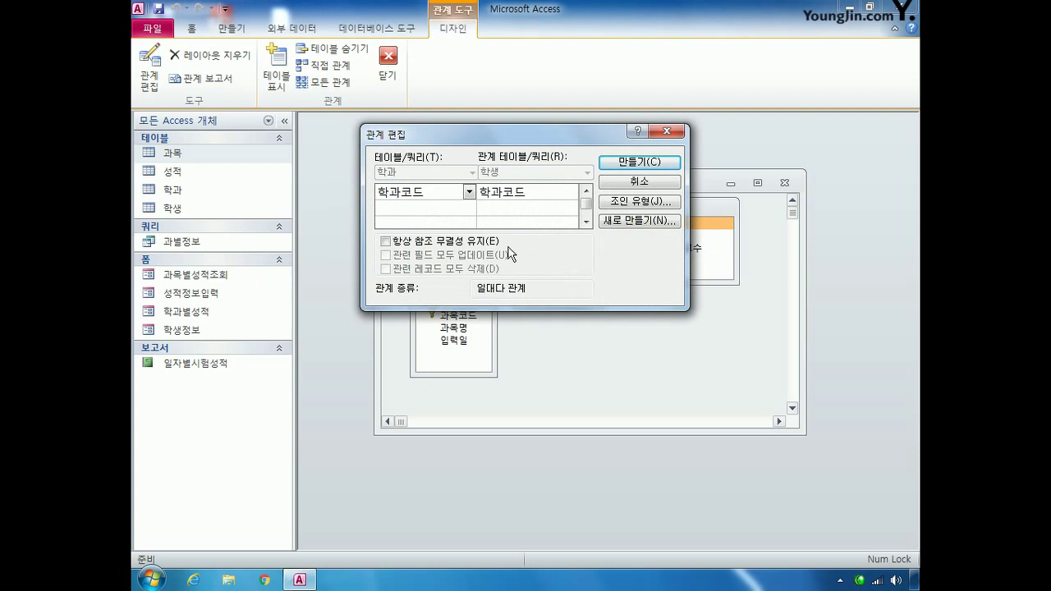
{"action": "left_click", "coordinate": [457, 246]}
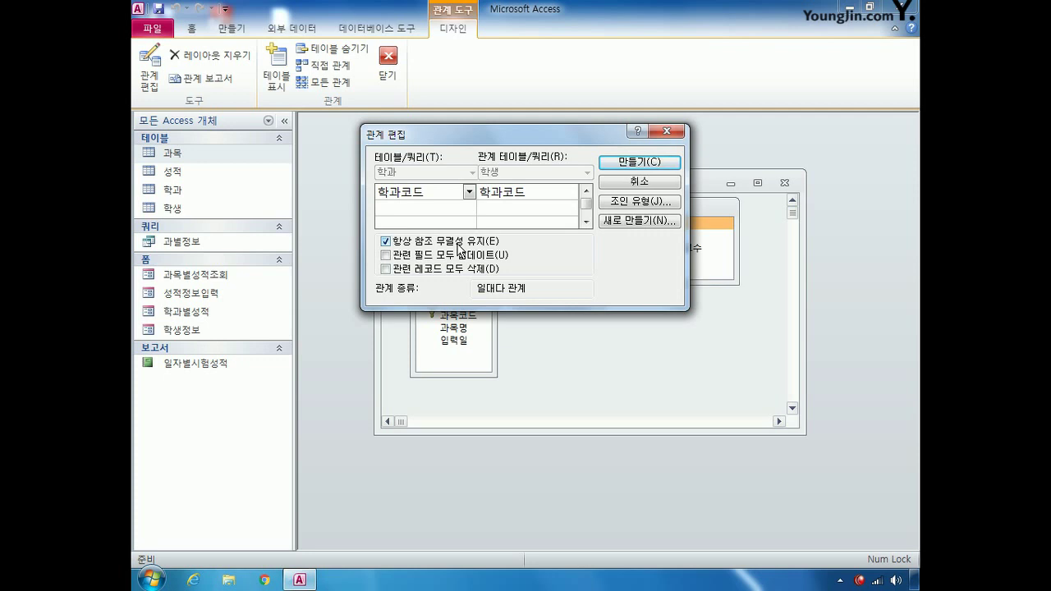
{"action": "left_click", "coordinate": [643, 163]}
{"action": "left_click", "coordinate": [785, 183]}
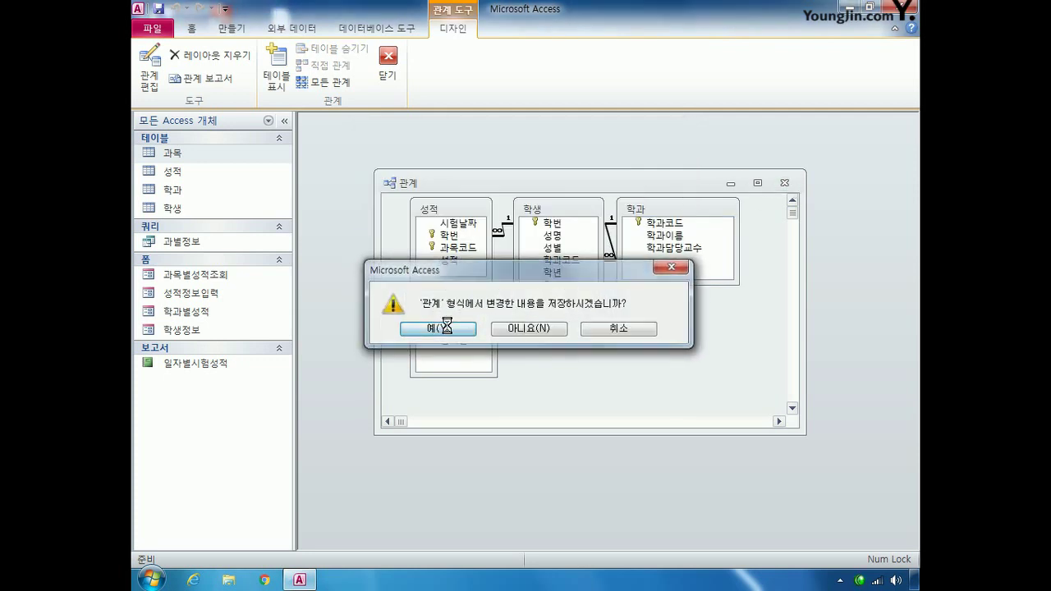
{"action": "left_click", "coordinate": [443, 326]}
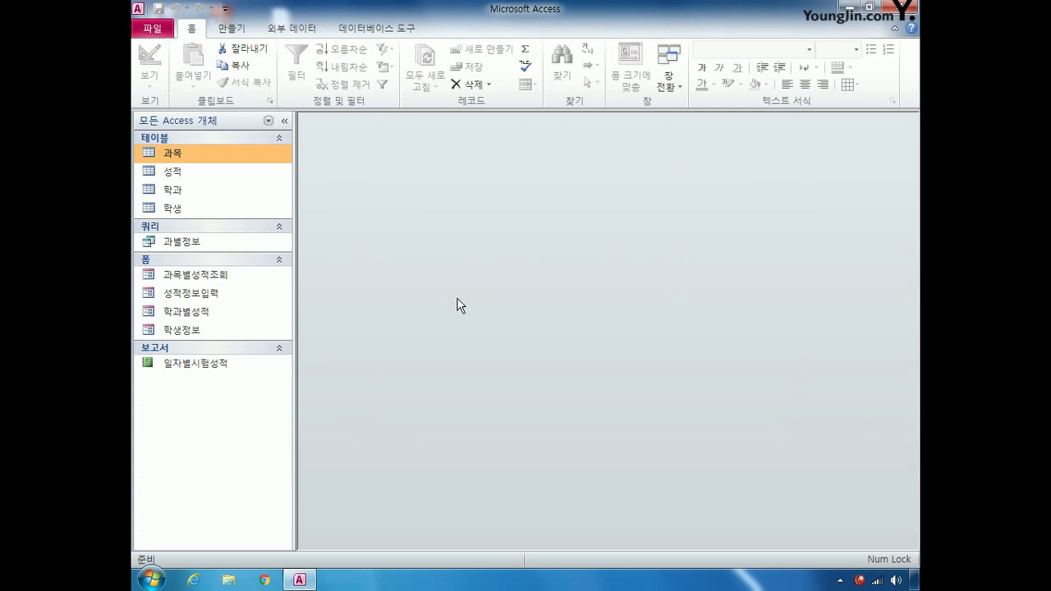
- Open the 성적 table in Design view and set the lookup display control of 과목코드 to 콤보 상자
{"action": "right_click", "coordinate": [195, 173]}
{"action": "left_click", "coordinate": [238, 198]}
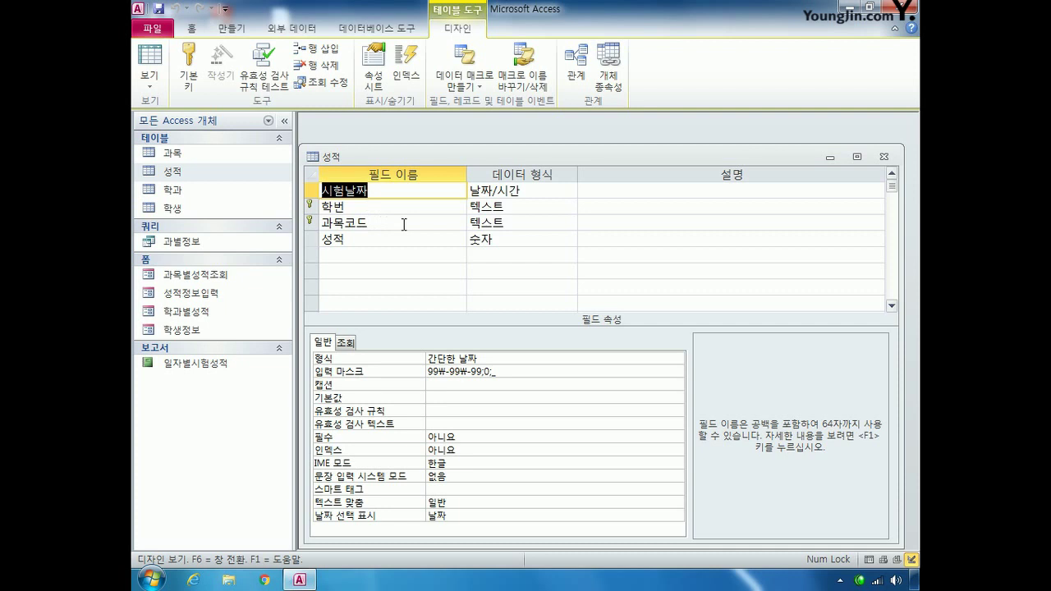
{"action": "left_click", "coordinate": [313, 222]}
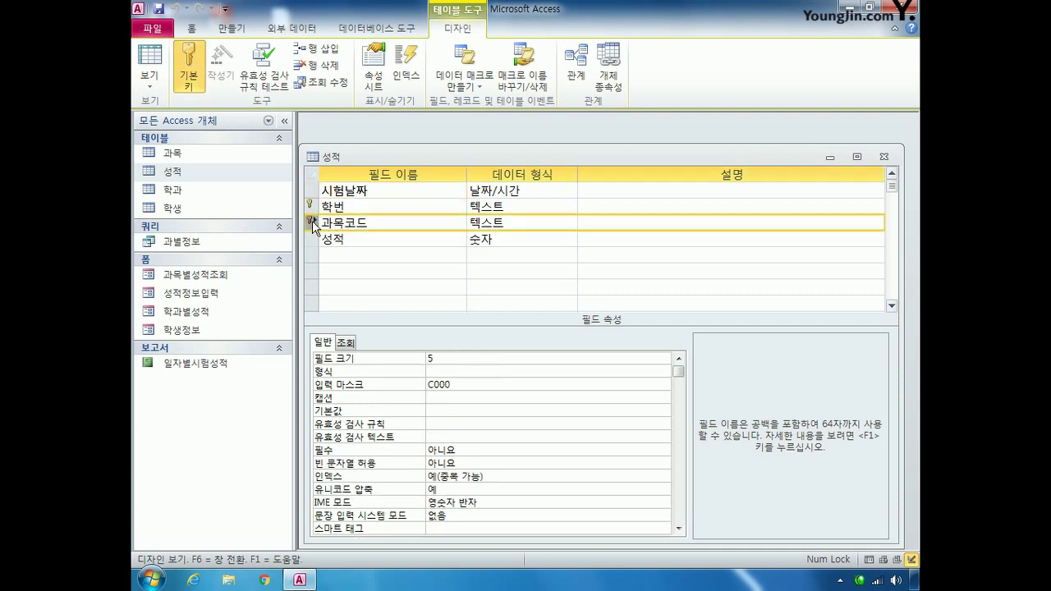
{"action": "left_click", "coordinate": [348, 342]}
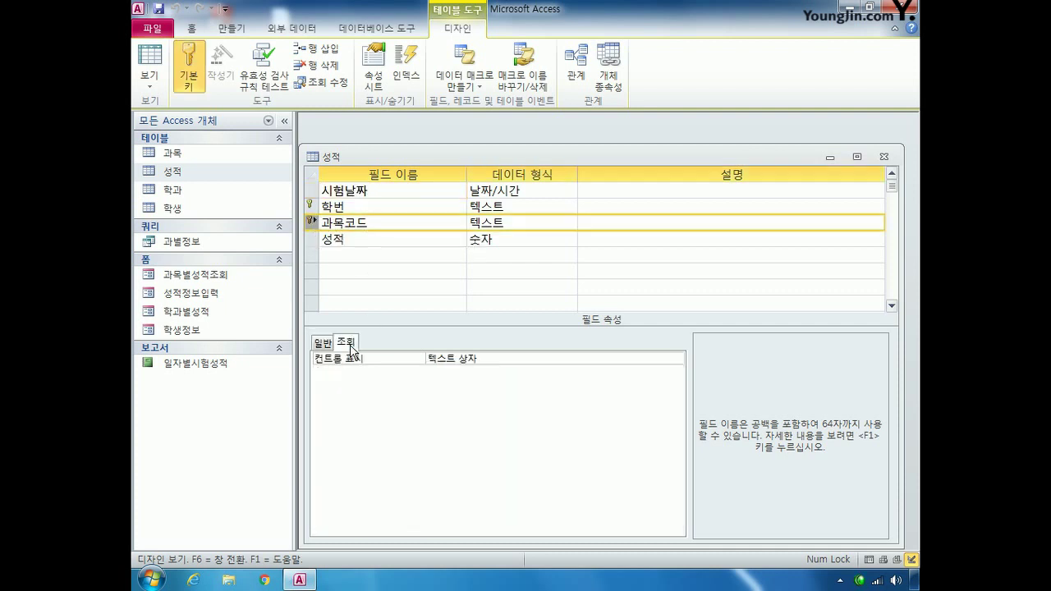
{"action": "left_click", "coordinate": [546, 359]}
{"action": "left_click", "coordinate": [676, 359]}
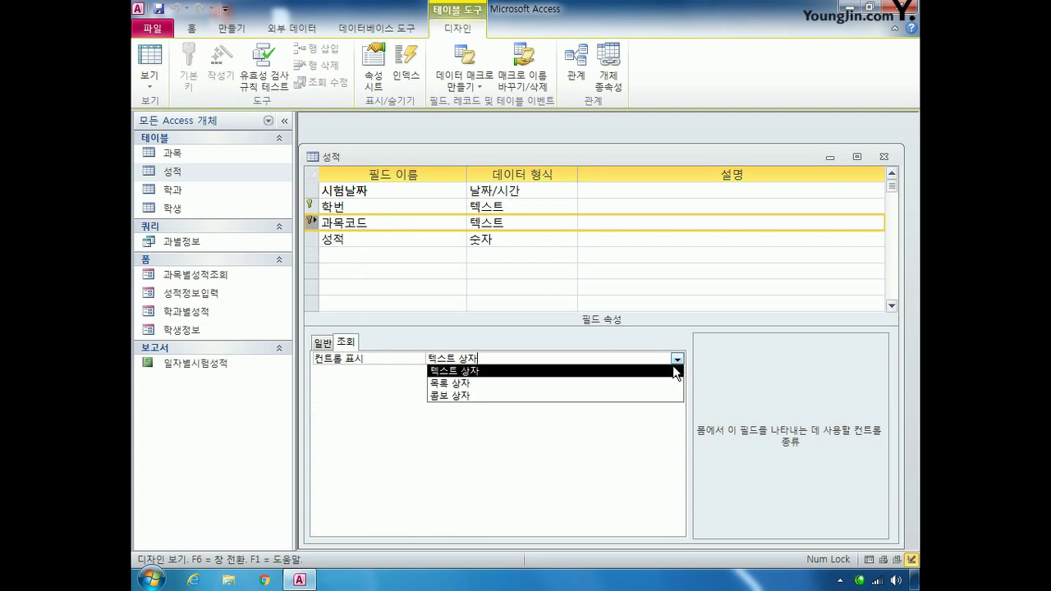
{"action": "left_click", "coordinate": [591, 395]}
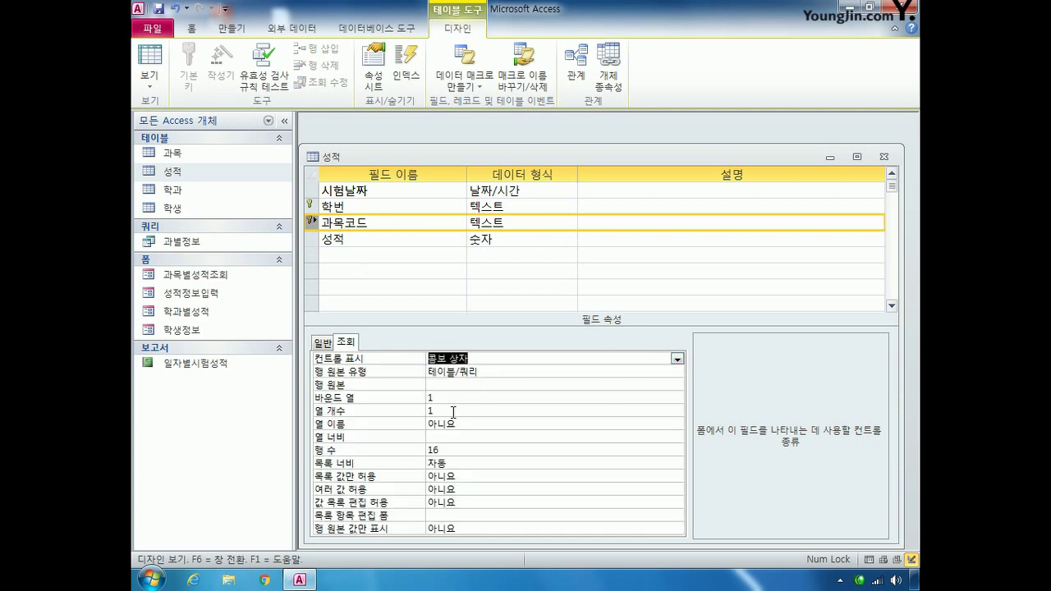
- Build the row source of 과목코드 as a query returning 과목코드 and 과목명 from the 과목 table, and save it
{"action": "left_click", "coordinate": [461, 385]}
{"action": "left_click", "coordinate": [679, 385]}
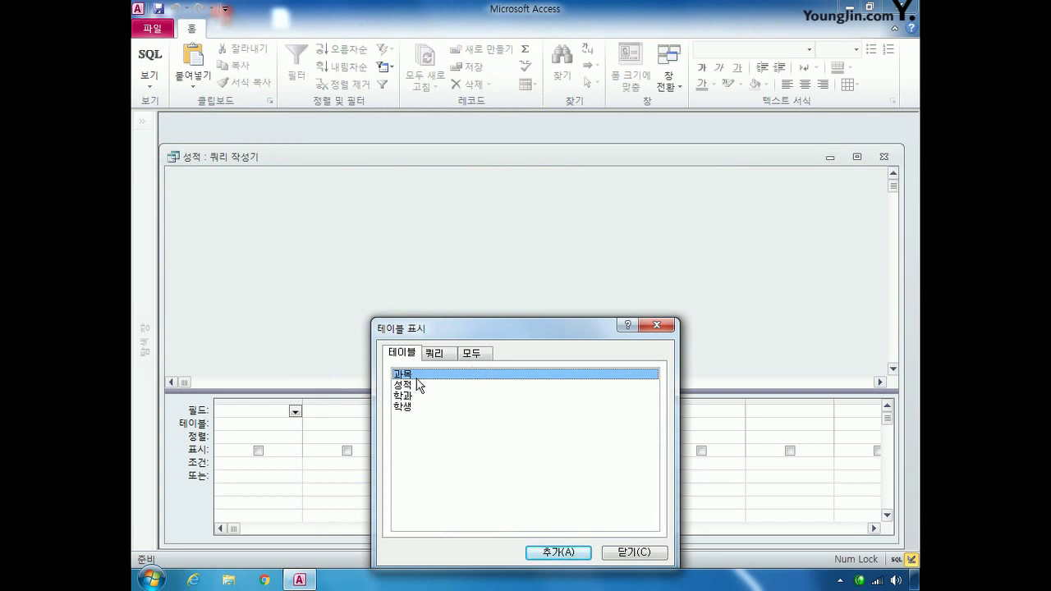
{"action": "double_click", "coordinate": [412, 373]}
{"action": "left_click", "coordinate": [634, 552]}
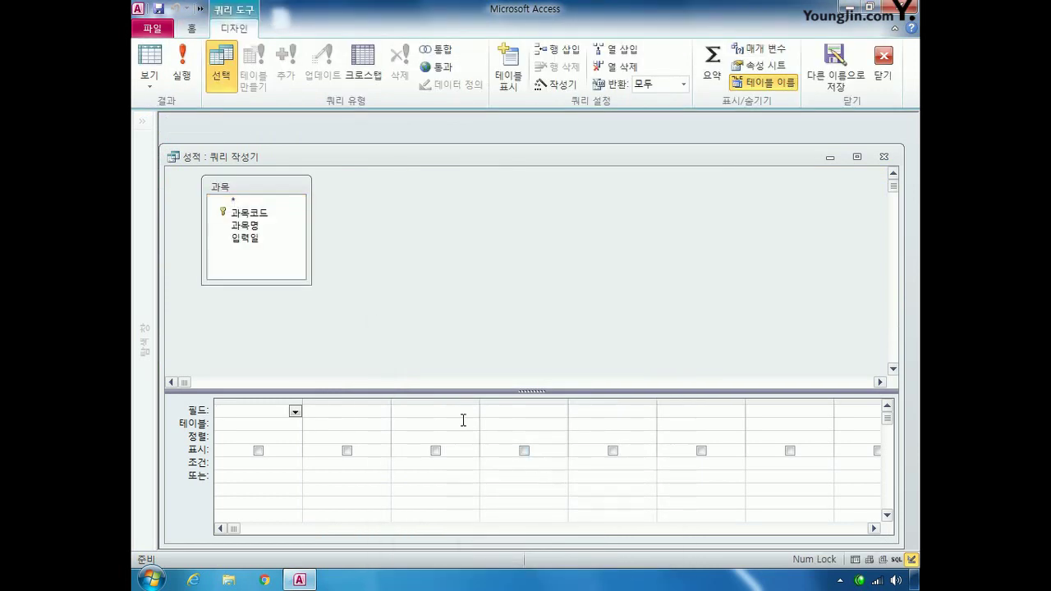
{"action": "double_click", "coordinate": [251, 212]}
{"action": "double_click", "coordinate": [252, 227]}
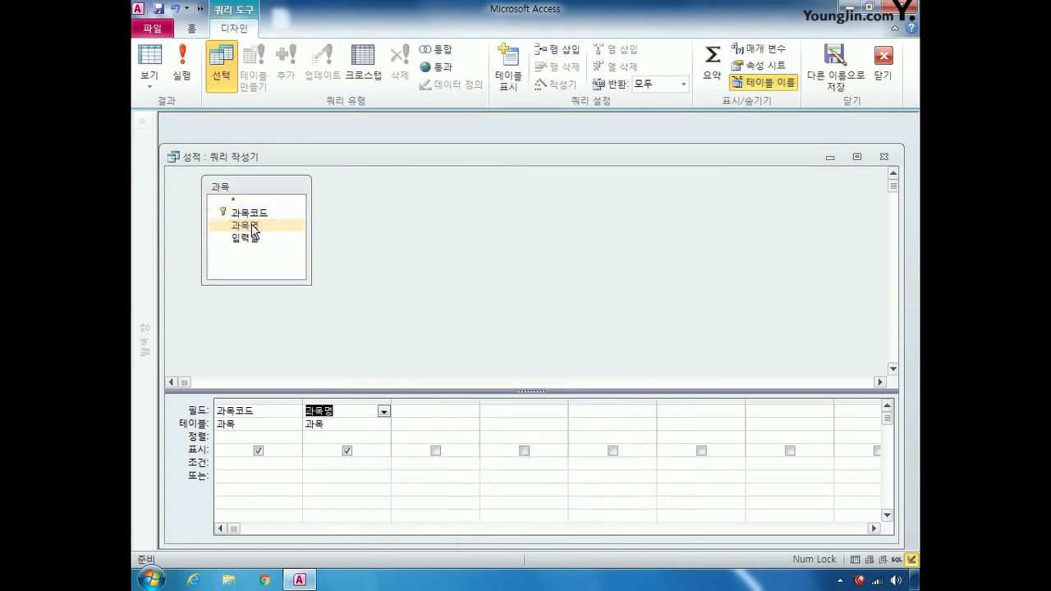
{"action": "left_click", "coordinate": [883, 156]}
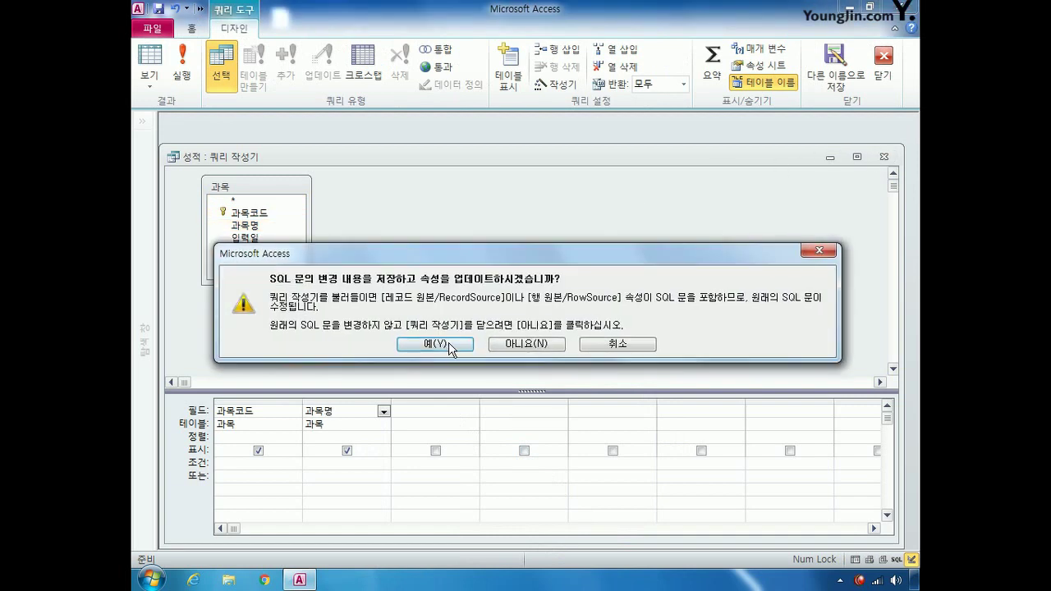
{"action": "left_click", "coordinate": [435, 344]}
- Set the 과목코드 lookup to 2 columns with column widths 1.5;1.5, and save and close the 성적 table
{"action": "left_click", "coordinate": [410, 411]}
{"action": "type", "text": "2"}
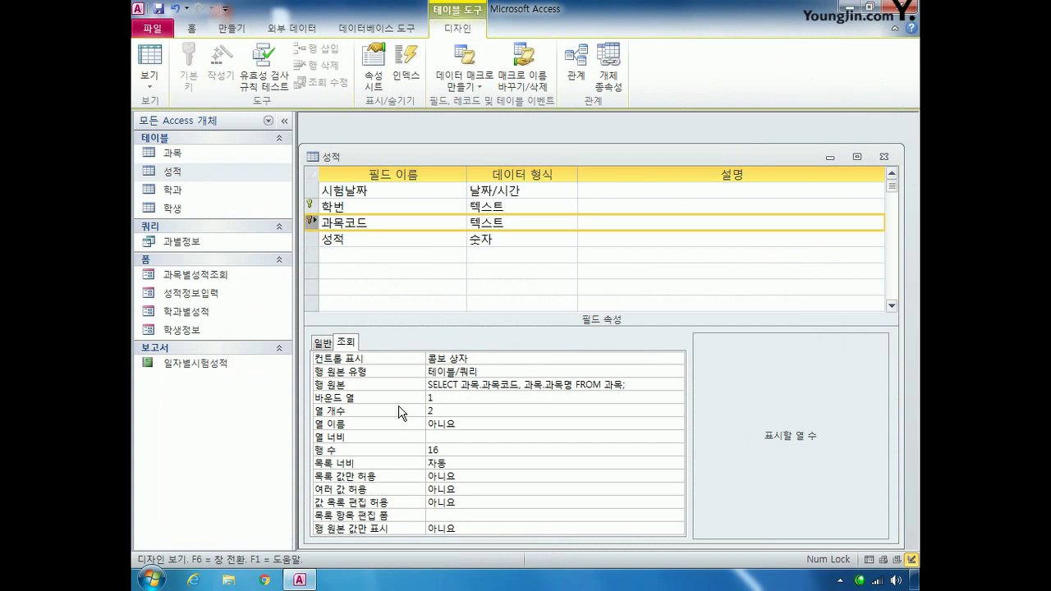
{"action": "left_click", "coordinate": [448, 399]}
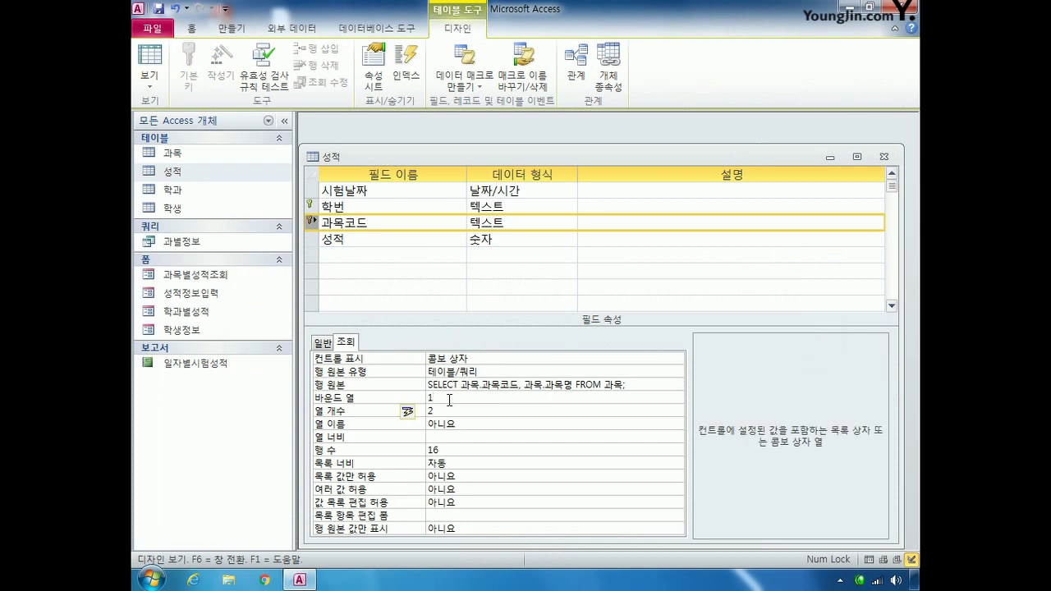
{"action": "left_click", "coordinate": [444, 440]}
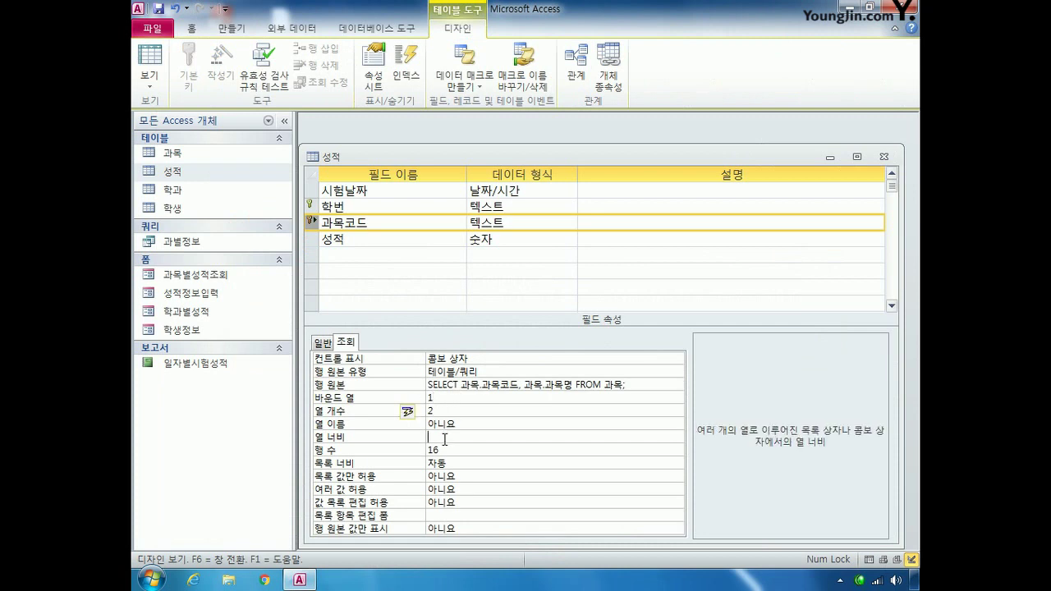
{"action": "type", "text": "1.5c"}
{"action": "type", "text": "1.5;1.5"}
{"action": "left_click", "coordinate": [884, 156]}
{"action": "left_click", "coordinate": [458, 329]}
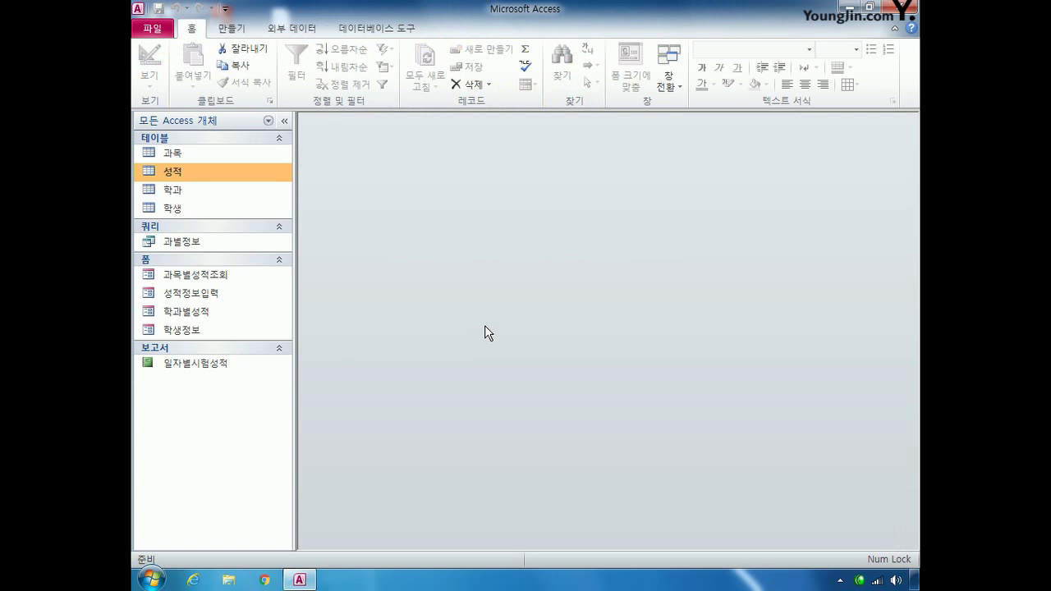
- Open the 성적정보입력 form in Design view, move its window up for more room and display the property sheet
{"action": "right_click", "coordinate": [219, 290]}
{"action": "left_click", "coordinate": [272, 334]}
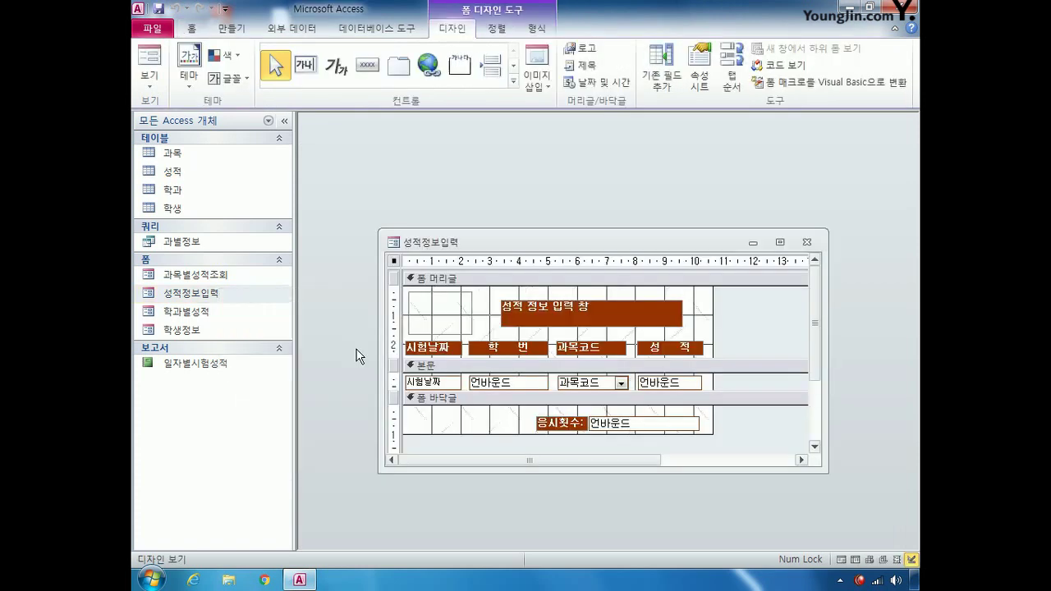
{"action": "left_click_drag", "start_coordinate": [566, 241], "coordinate": [529, 140]}
{"action": "left_click", "coordinate": [699, 69]}
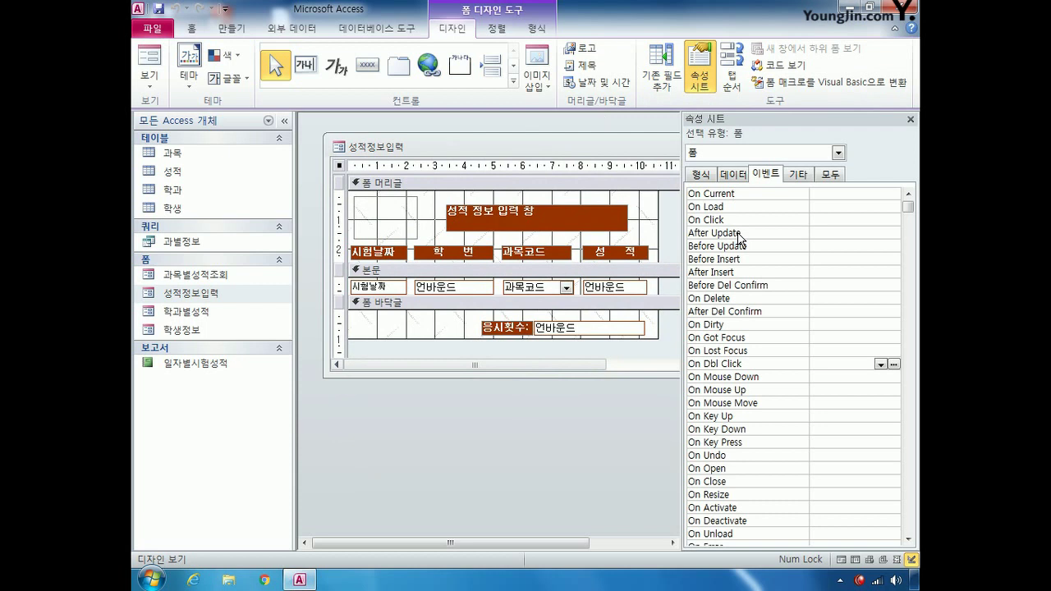
- Insert the 작업 image file into the picture control in the form header
{"action": "left_click", "coordinate": [371, 215]}
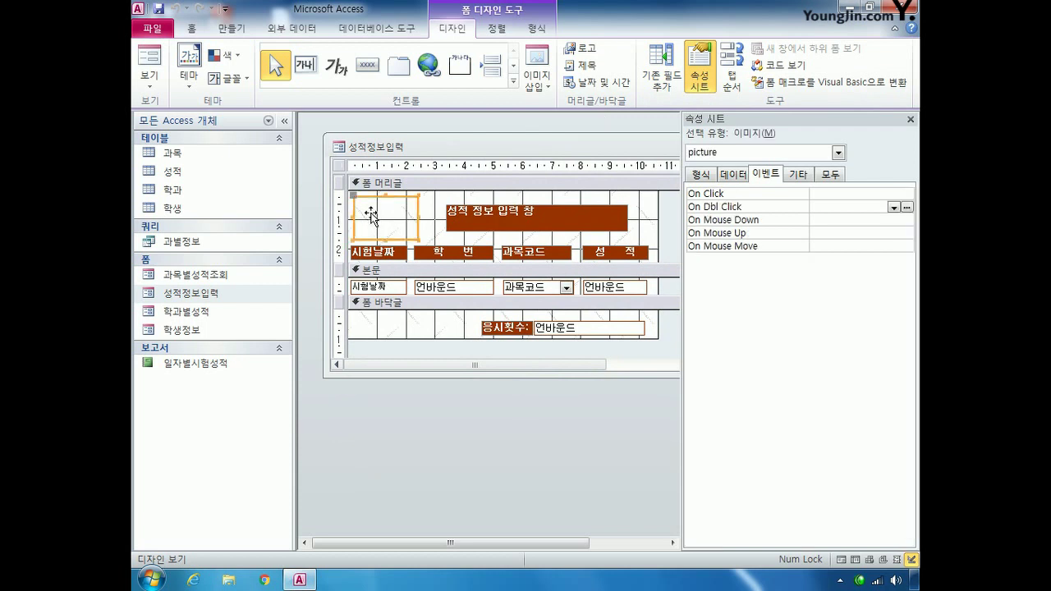
{"action": "left_click", "coordinate": [831, 174]}
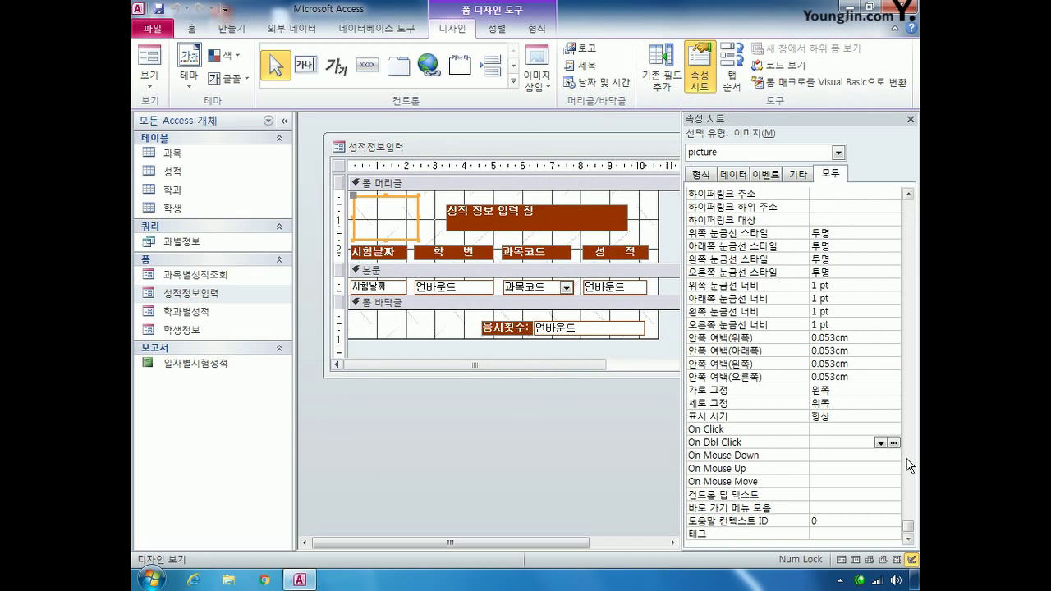
{"action": "scroll", "coordinate": [854, 220], "scroll_direction": "up", "scroll_amount": 6}
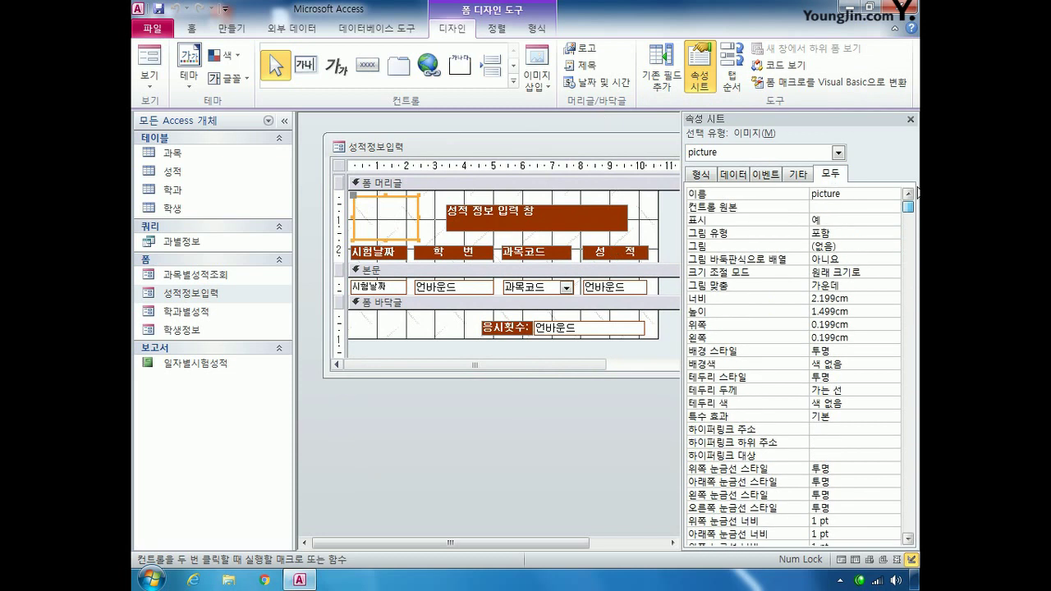
{"action": "left_click", "coordinate": [842, 245]}
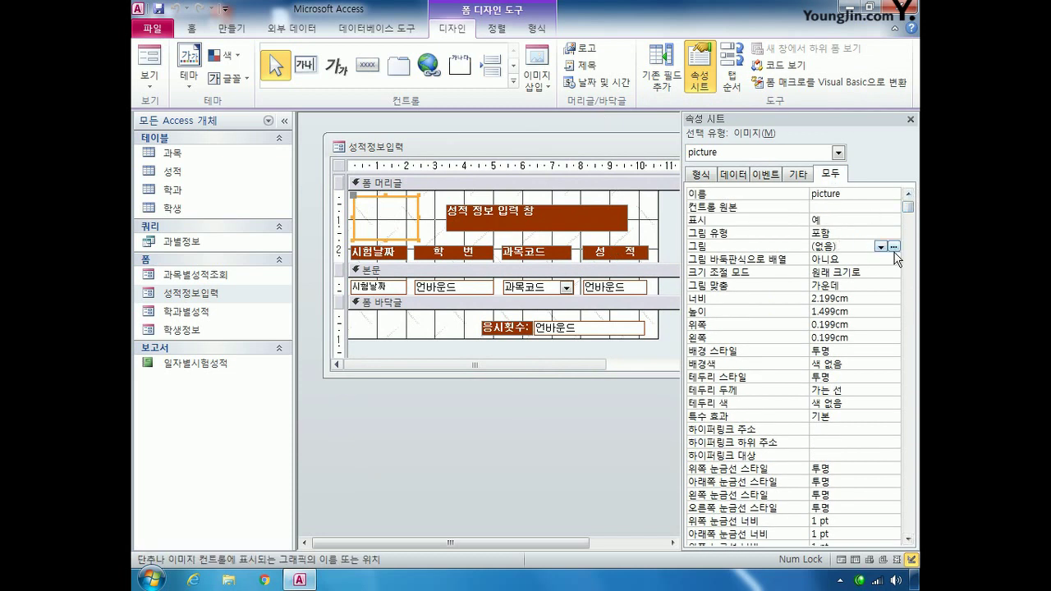
{"action": "left_click", "coordinate": [894, 247]}
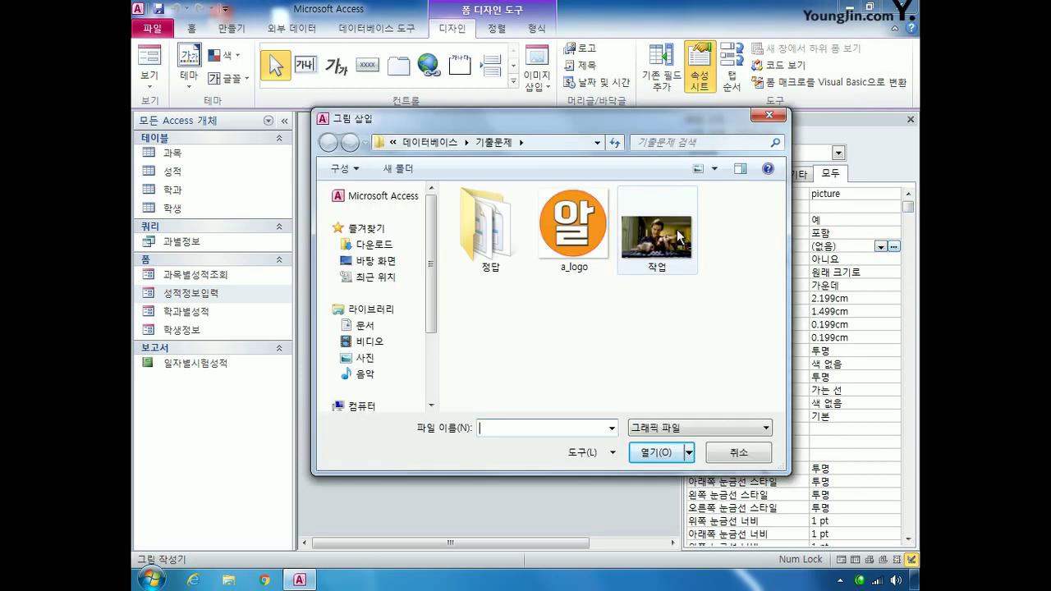
{"action": "left_click", "coordinate": [680, 239]}
{"action": "left_click", "coordinate": [655, 453]}
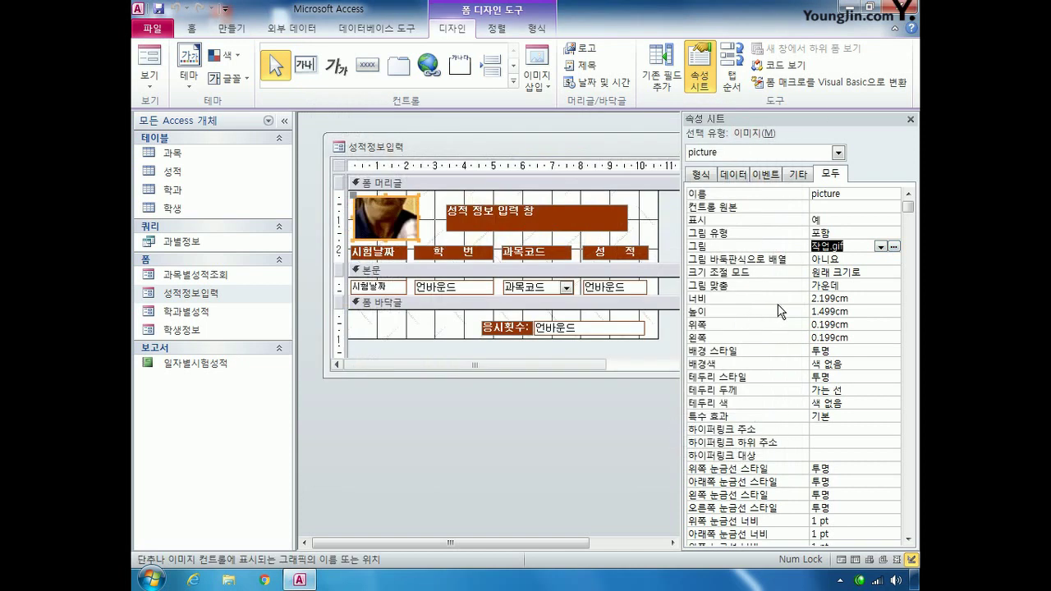
- Set the size mode of the picture control to 전체 확대/축소
{"action": "left_click", "coordinate": [880, 272]}
{"action": "left_click", "coordinate": [894, 273]}
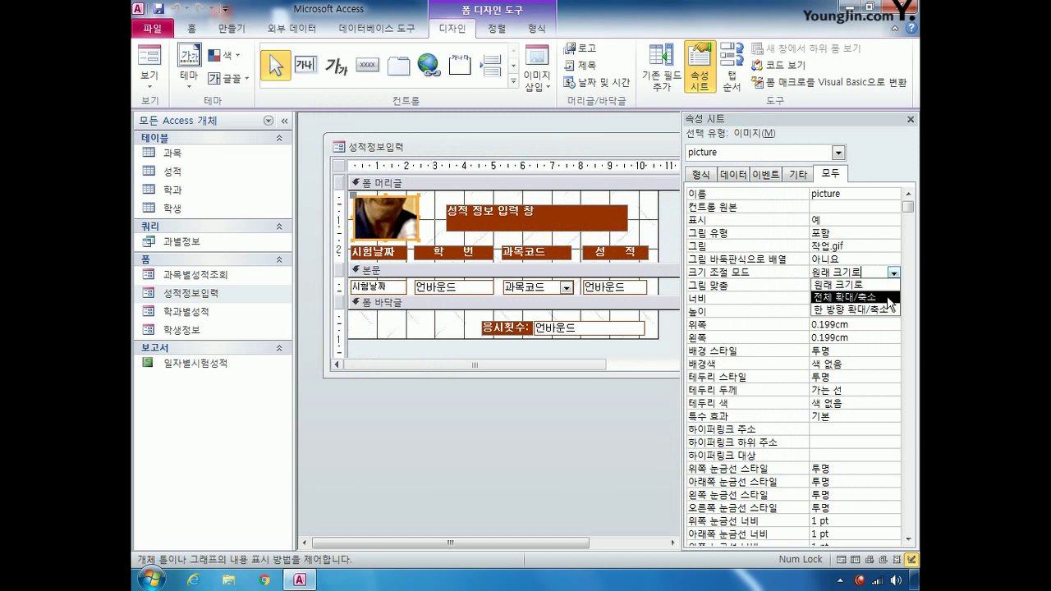
{"action": "left_click", "coordinate": [854, 297]}
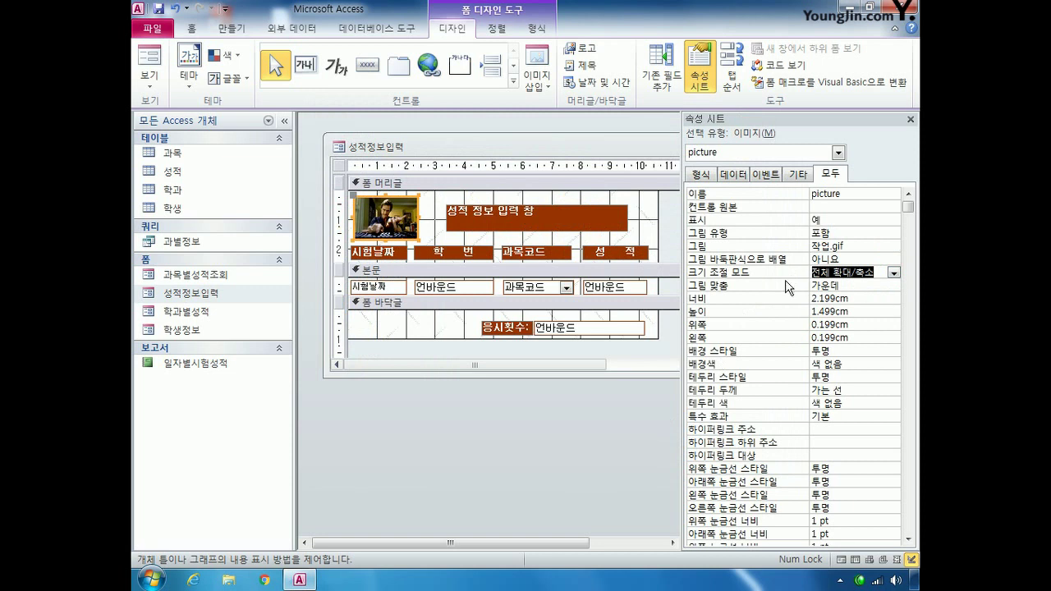
- Set the font of the form header's title label to 궁서 at size 20
{"action": "left_click", "coordinate": [525, 207]}
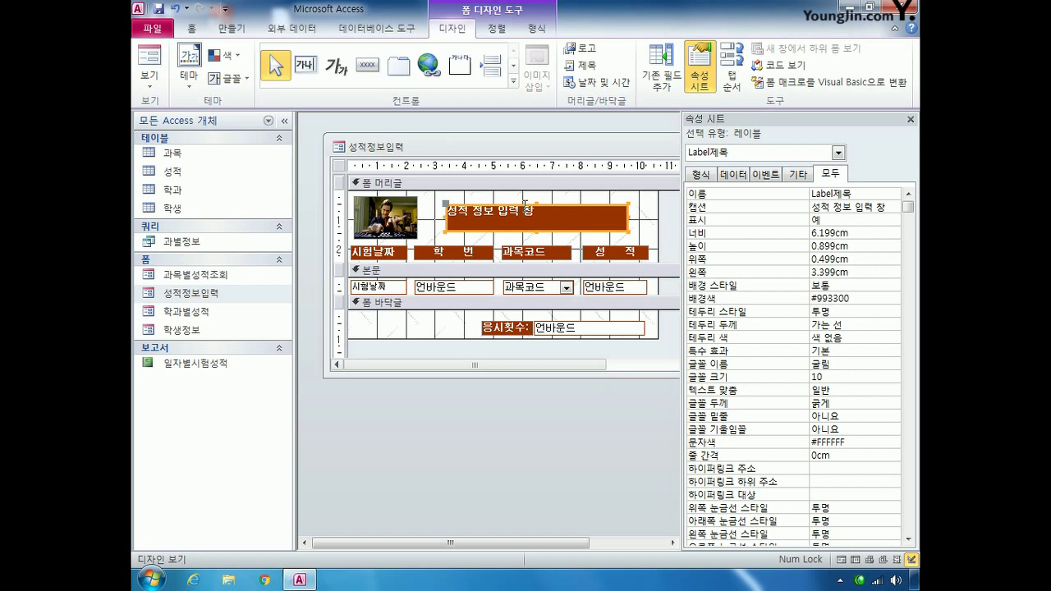
{"action": "left_click", "coordinate": [830, 364]}
{"action": "type", "text": "rnd"}
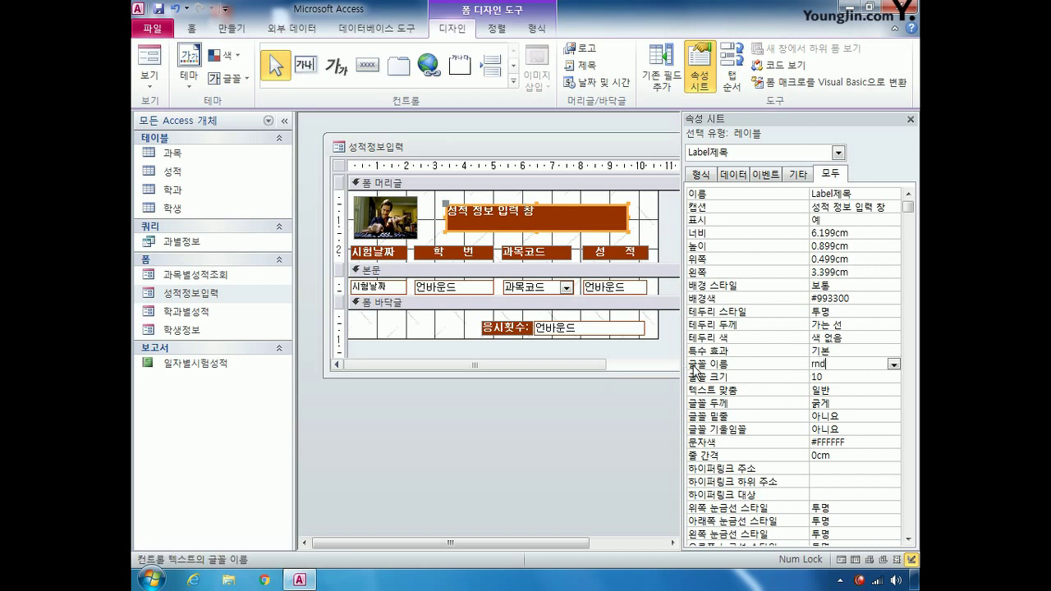
{"action": "key", "text": "BackSpace"}
{"action": "key", "text": "BackSpace"}
{"action": "key", "text": "BackSpace"}
{"action": "key", "text": "Hangul"}
{"action": "type", "text": "궁서"}
{"action": "key", "text": "Return"}
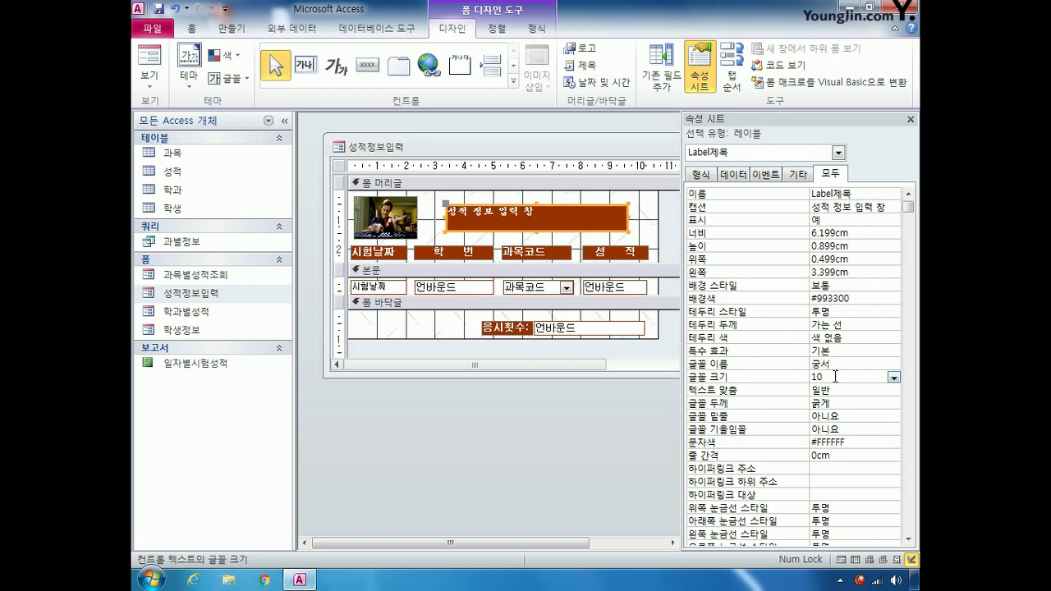
{"action": "type", "text": "20"}
- Check the title label's font weight options and set its text alignment to 가운데
{"action": "left_click", "coordinate": [844, 404]}
{"action": "left_click", "coordinate": [894, 404]}
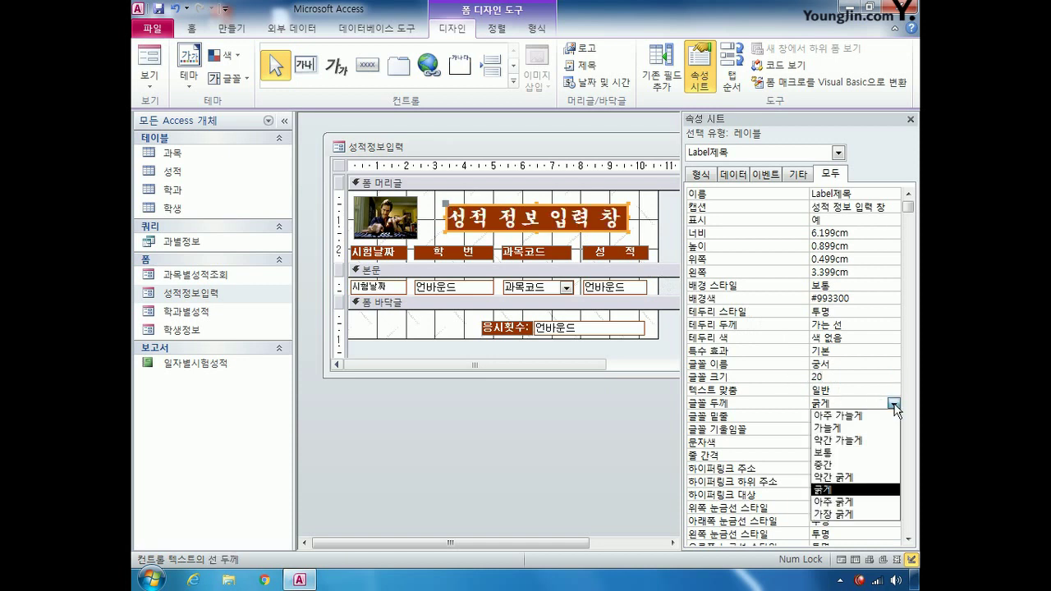
{"action": "left_click", "coordinate": [894, 405]}
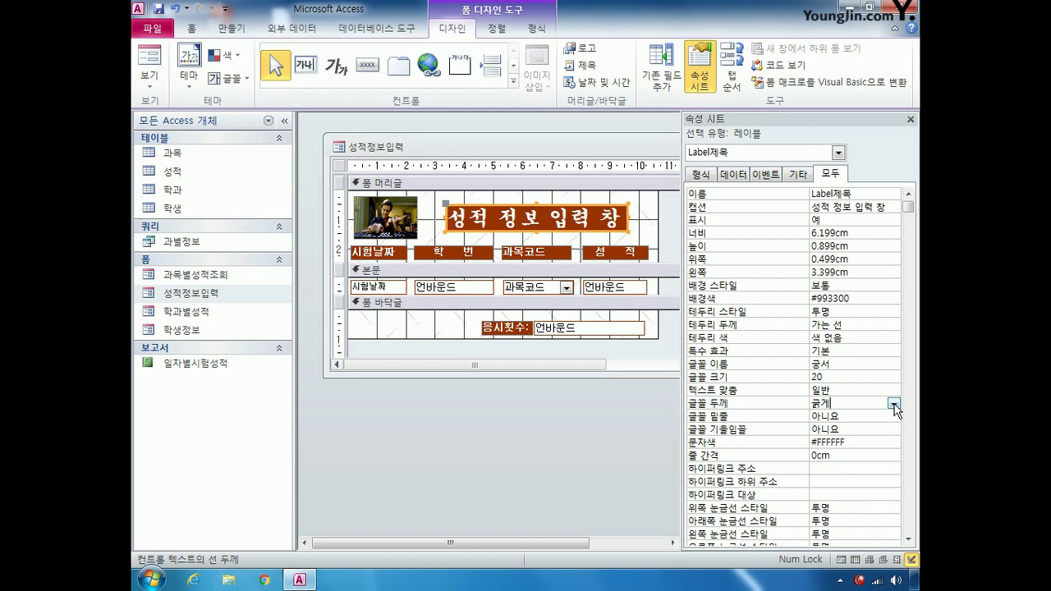
{"action": "left_click", "coordinate": [893, 390]}
{"action": "left_click", "coordinate": [893, 391]}
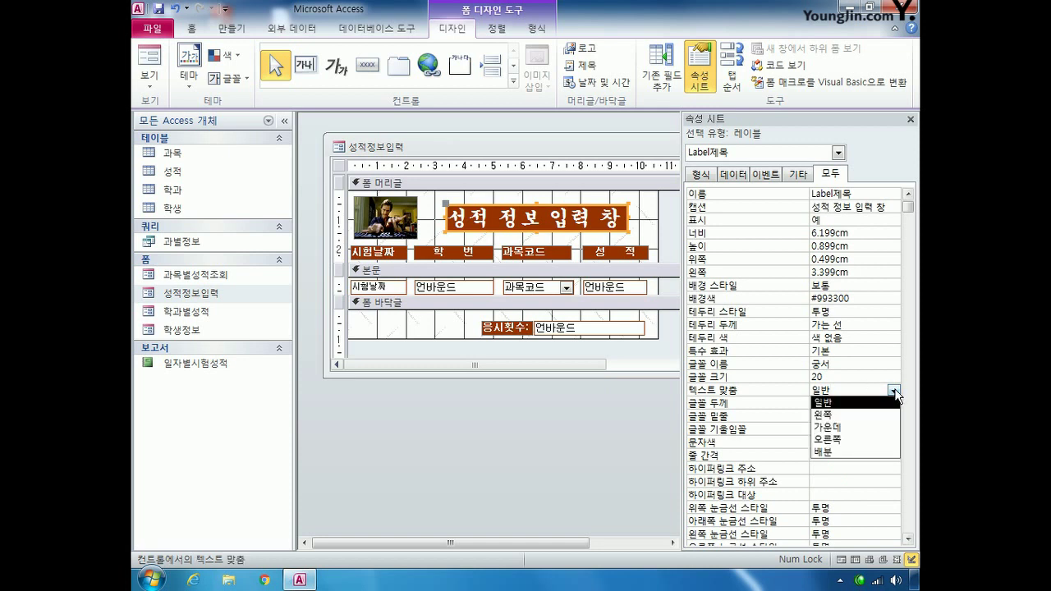
{"action": "left_click", "coordinate": [869, 427]}
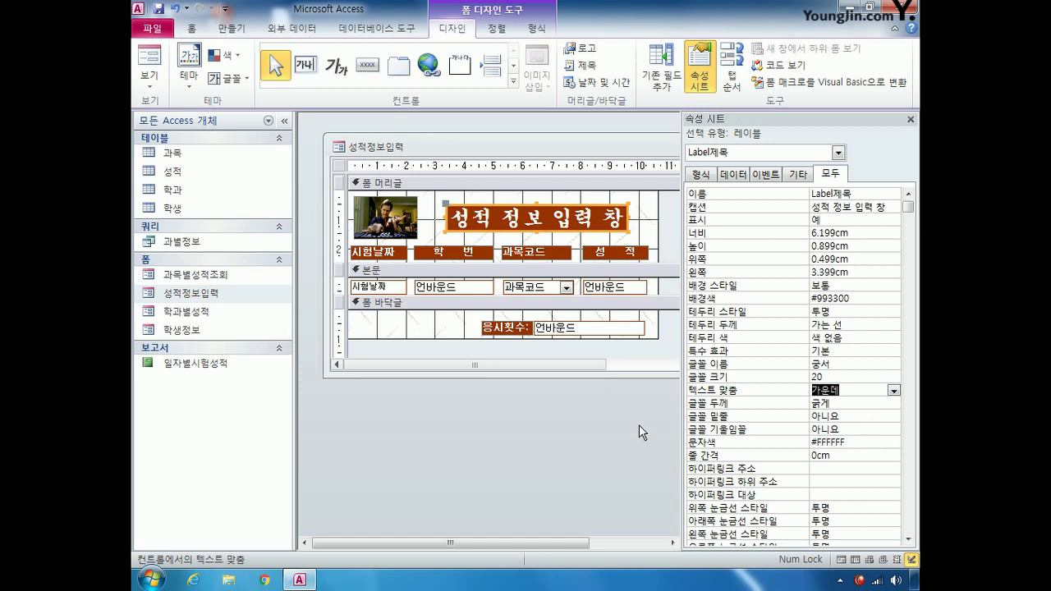
{"action": "left_click", "coordinate": [446, 291]}
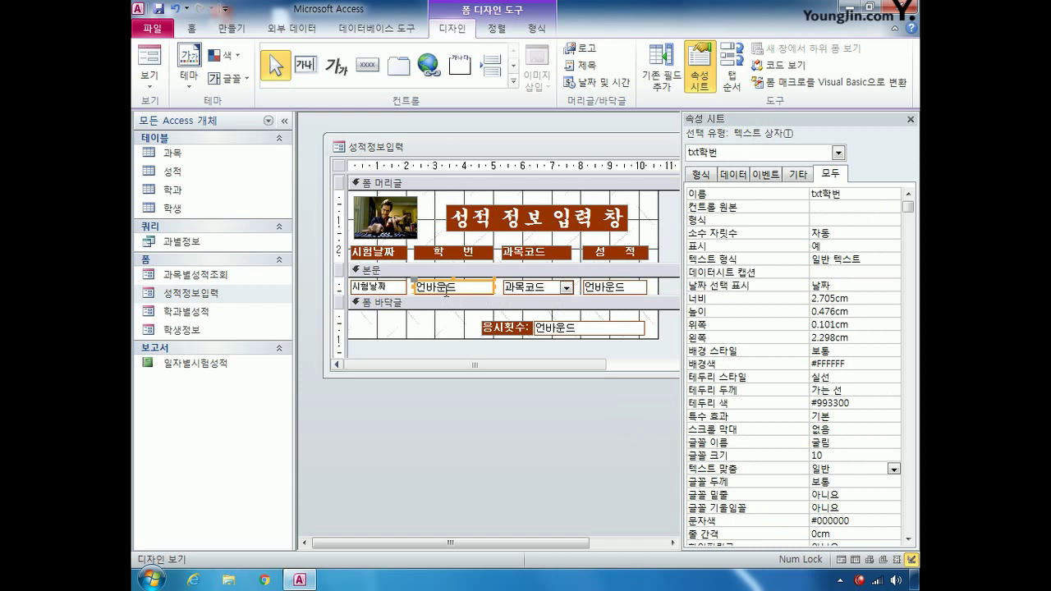
{"action": "left_click", "coordinate": [631, 286]}
{"action": "left_click", "coordinate": [452, 287]}
{"action": "left_click", "coordinate": [617, 287], "text": "shift"}
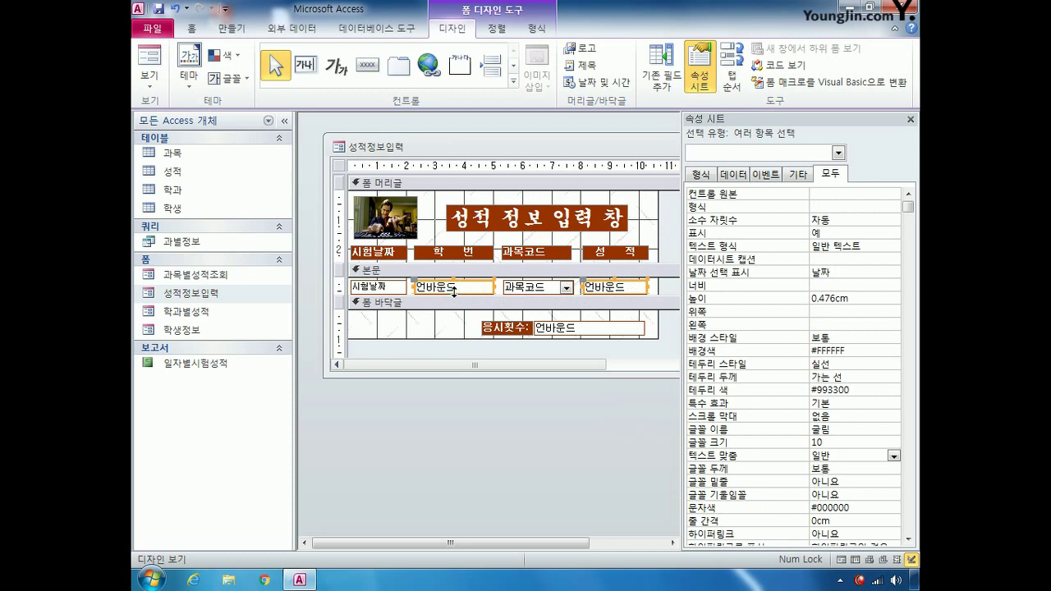
{"action": "left_click", "coordinate": [463, 342]}
- Bind the txt학번 text box to the 학번 field and the txt성적 text box to the 성적 field
{"action": "left_click", "coordinate": [464, 288]}
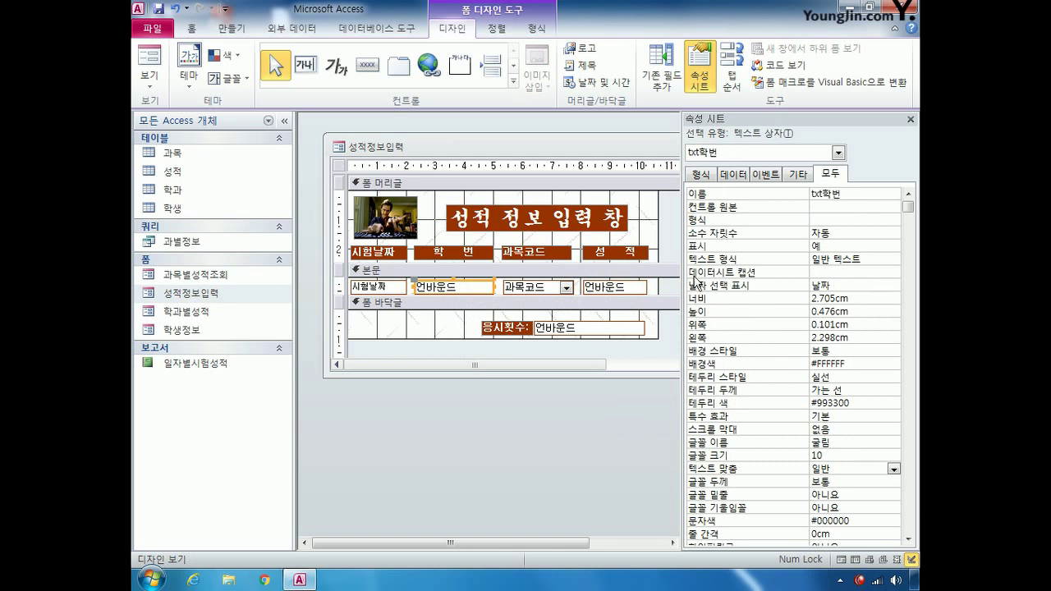
{"action": "left_click", "coordinate": [862, 207]}
{"action": "left_click", "coordinate": [880, 207]}
{"action": "left_click", "coordinate": [867, 233]}
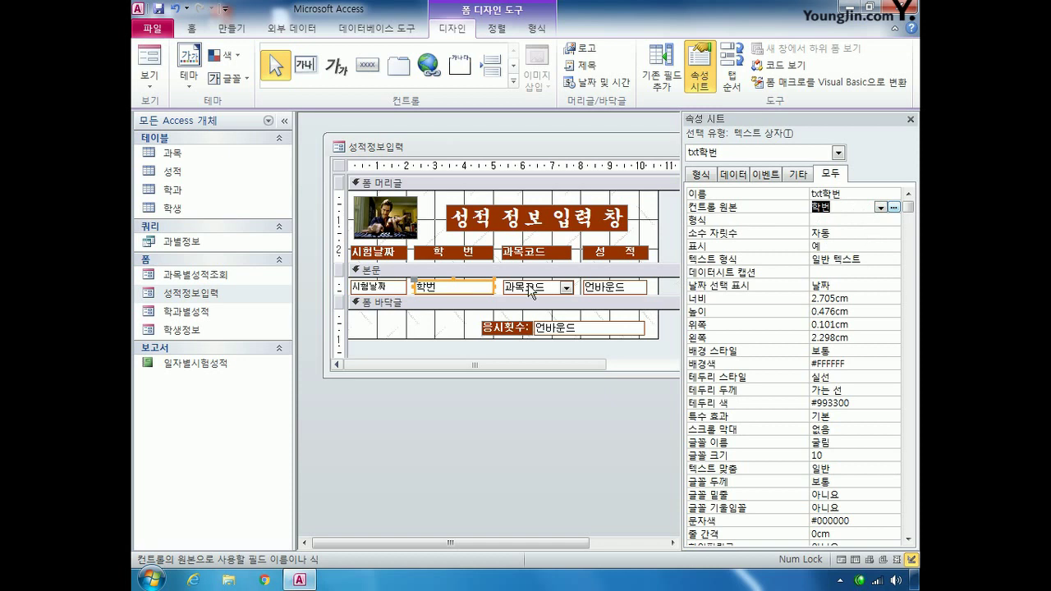
{"action": "left_click", "coordinate": [594, 289]}
{"action": "left_click", "coordinate": [881, 207]}
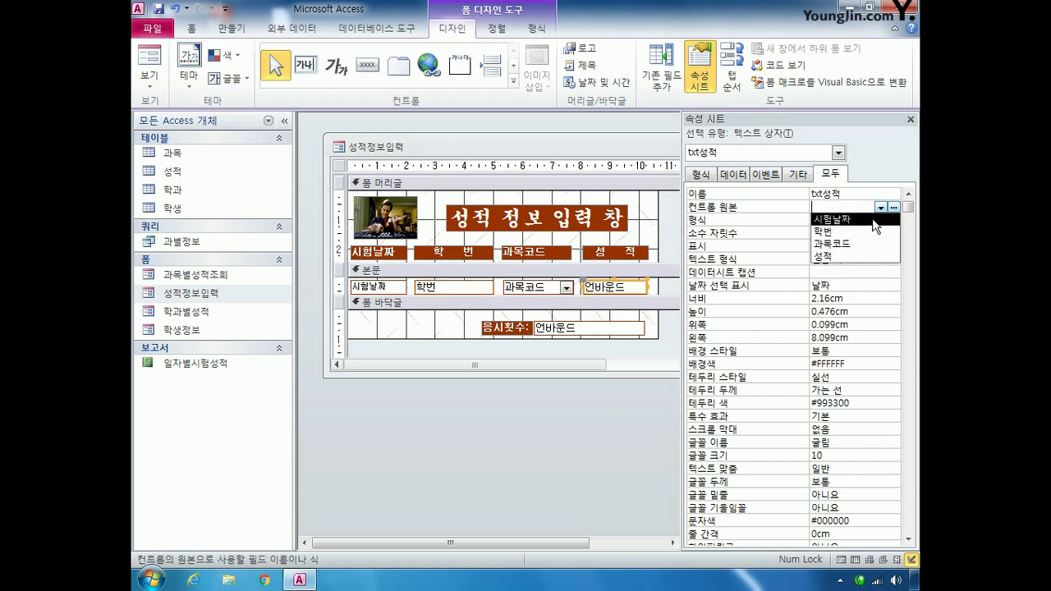
{"action": "left_click", "coordinate": [849, 259]}
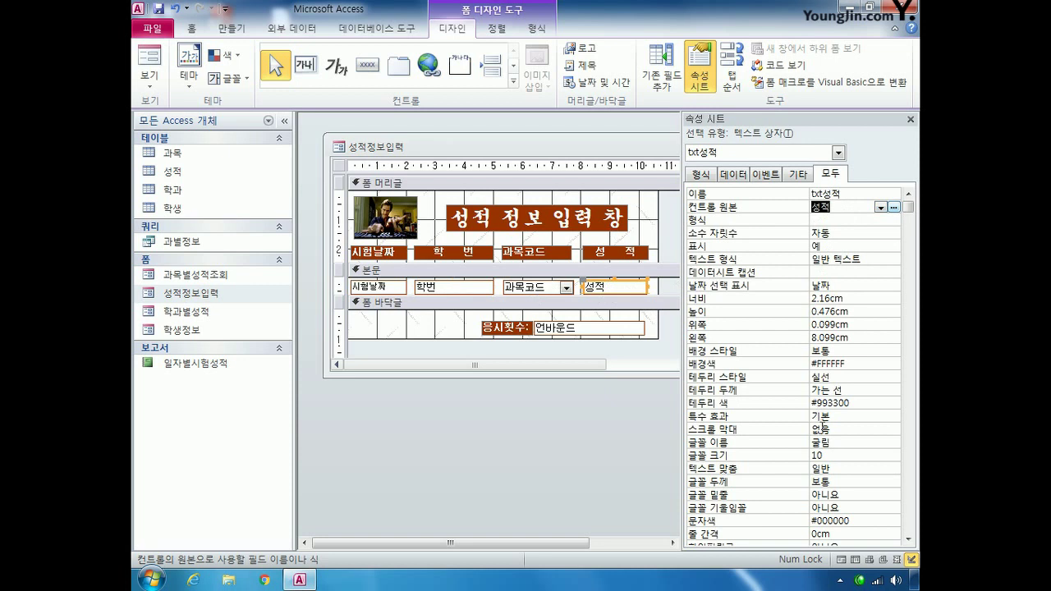
- Set the text alignment of the txt성적 text box to 가운데
{"action": "left_click", "coordinate": [840, 471]}
{"action": "left_click", "coordinate": [894, 469]}
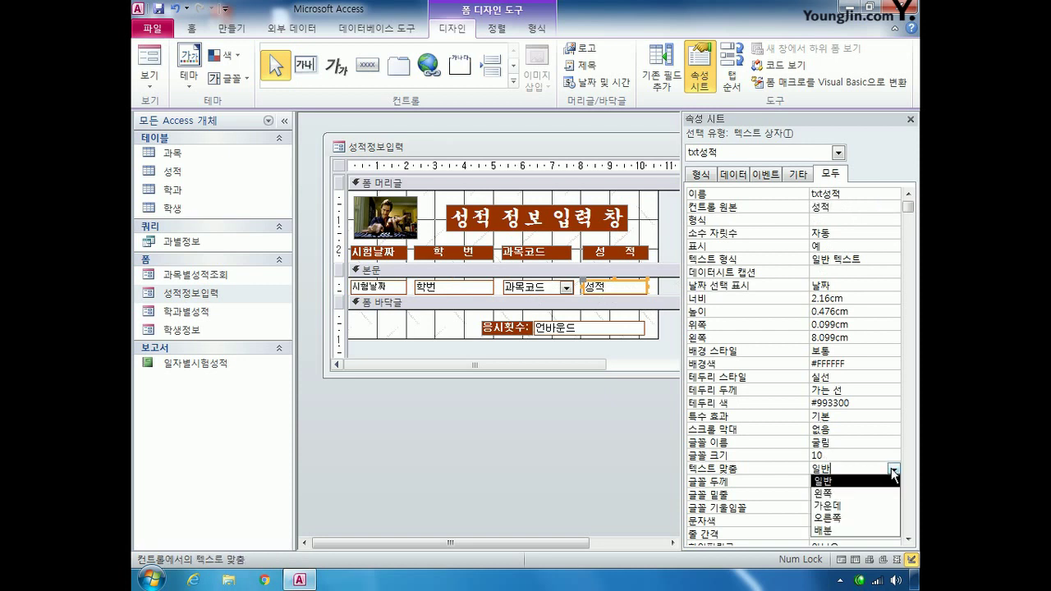
{"action": "left_click", "coordinate": [873, 508]}
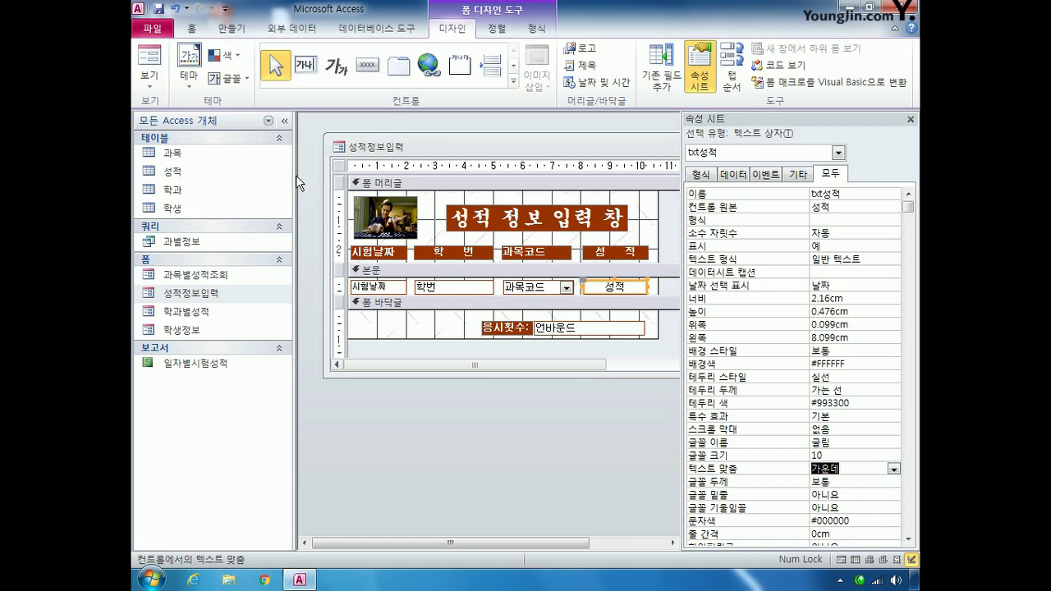
- Set the default view of the 성적정보입력 form to 단일 폼
{"action": "left_click", "coordinate": [338, 165]}
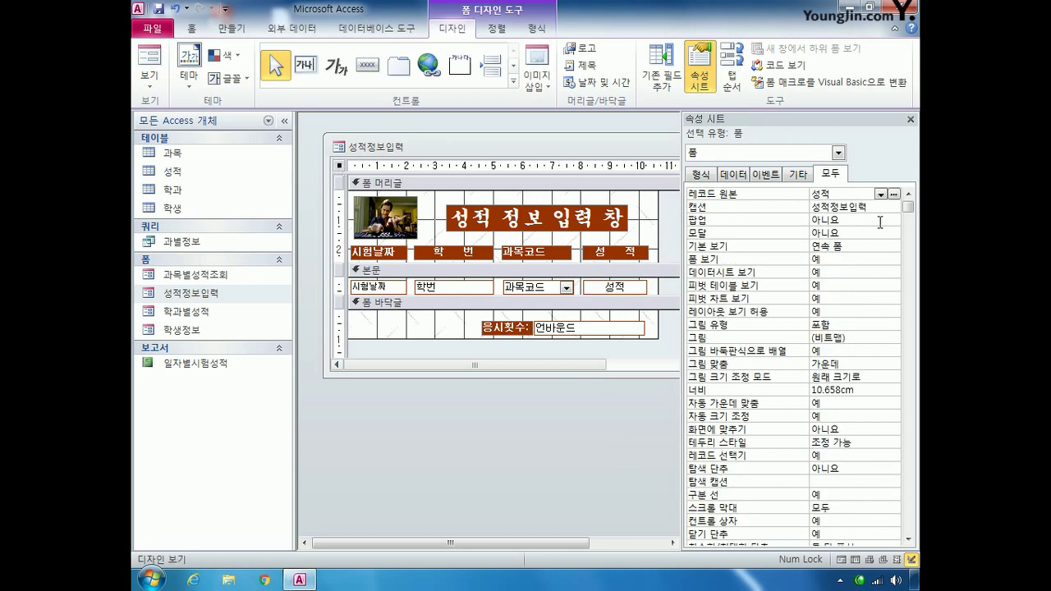
{"action": "left_click", "coordinate": [868, 244]}
{"action": "left_click", "coordinate": [893, 245]}
{"action": "left_click", "coordinate": [884, 259]}
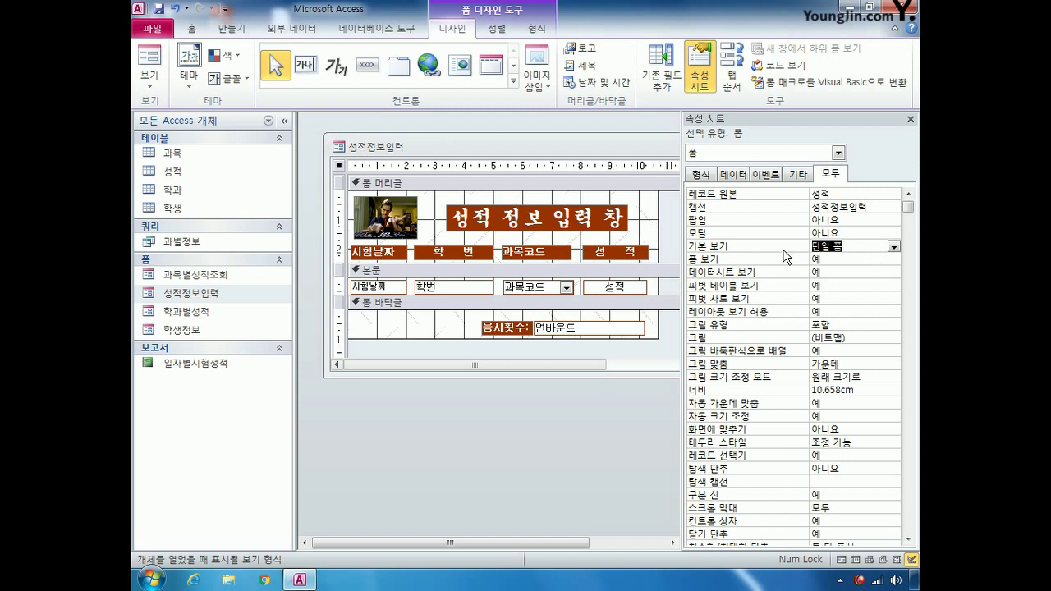
- Set both the 팝업 and 모달 properties of the 성적정보입력 form to 예
{"action": "left_click", "coordinate": [880, 220]}
{"action": "left_click", "coordinate": [893, 220]}
{"action": "left_click", "coordinate": [890, 233]}
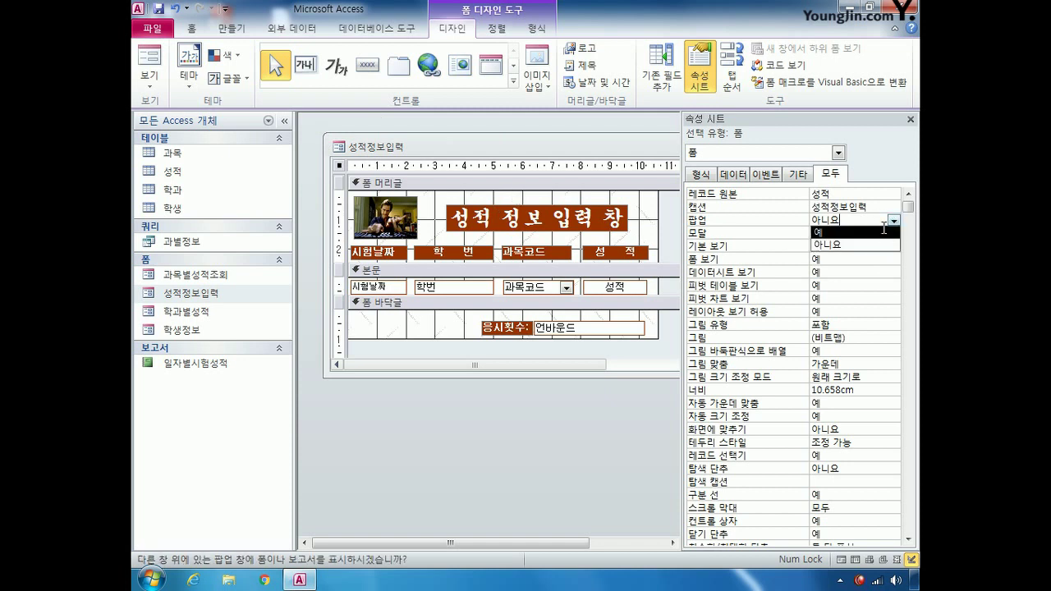
{"action": "left_click", "coordinate": [893, 235]}
{"action": "left_click", "coordinate": [894, 234]}
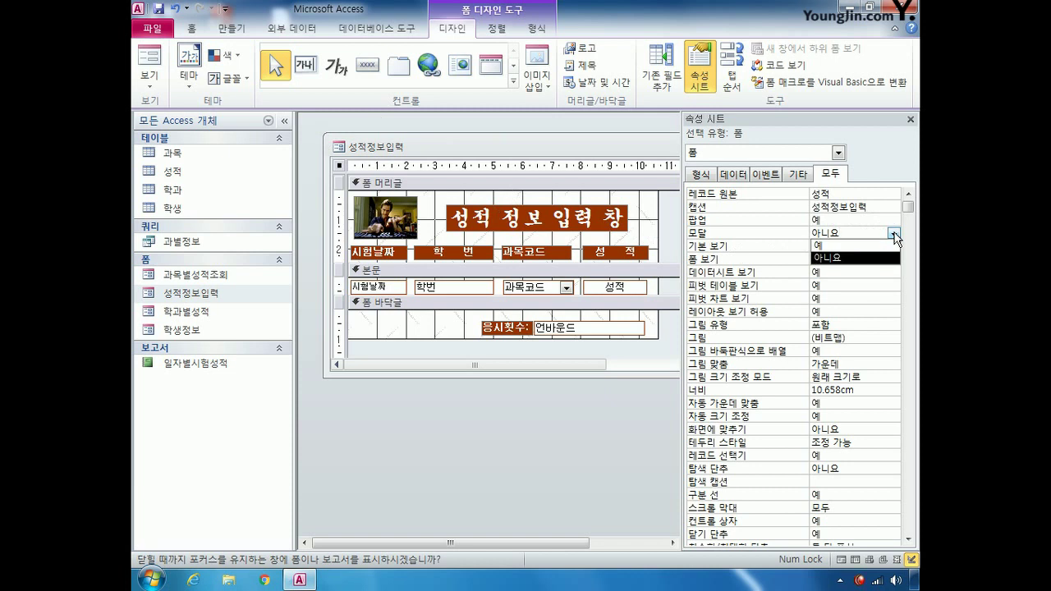
{"action": "left_click", "coordinate": [825, 245]}
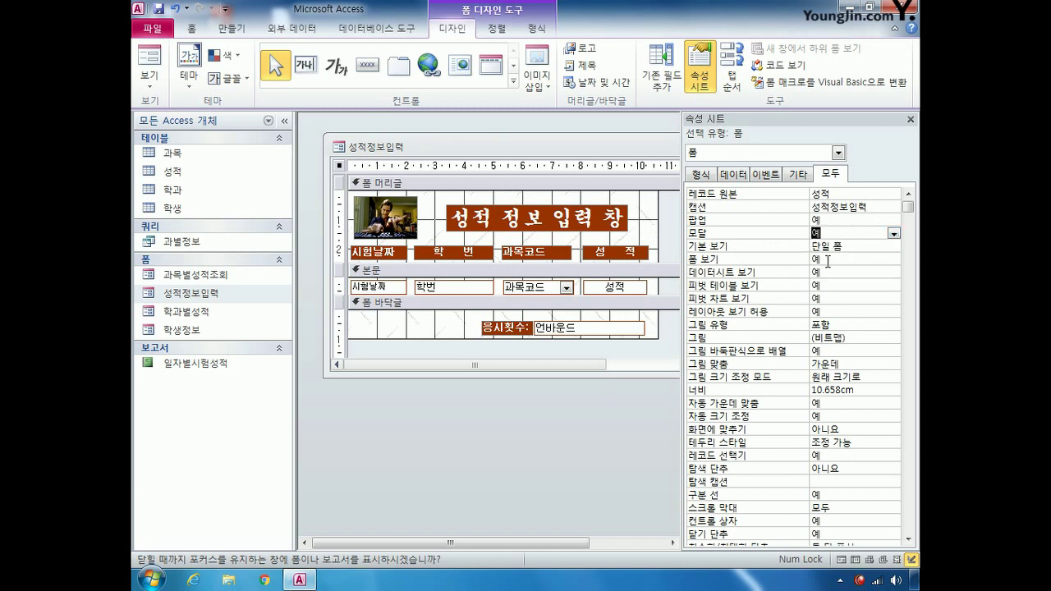
- Close the 성적정보입력 form and save its design changes
{"action": "left_click_drag", "start_coordinate": [643, 152], "coordinate": [591, 153]}
{"action": "left_click", "coordinate": [617, 145]}
{"action": "left_click", "coordinate": [453, 330]}
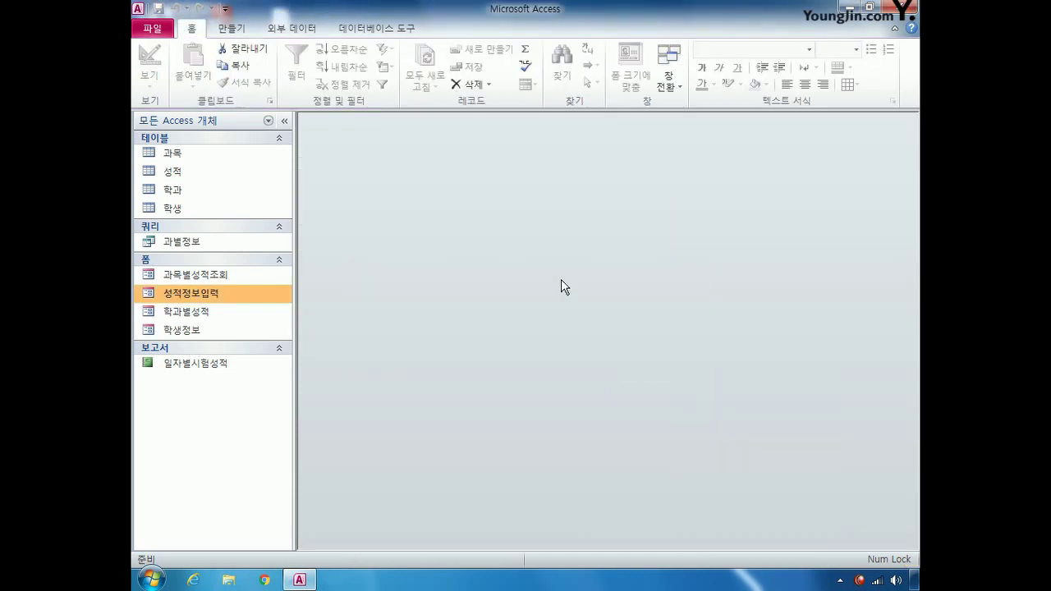
- Reopen the 성적정보입력 form in design view and enter =format(count(*)) as the control source of the txt응시횟수 text box in the zoomed editor
{"action": "right_click", "coordinate": [221, 288]}
{"action": "left_click", "coordinate": [261, 332]}
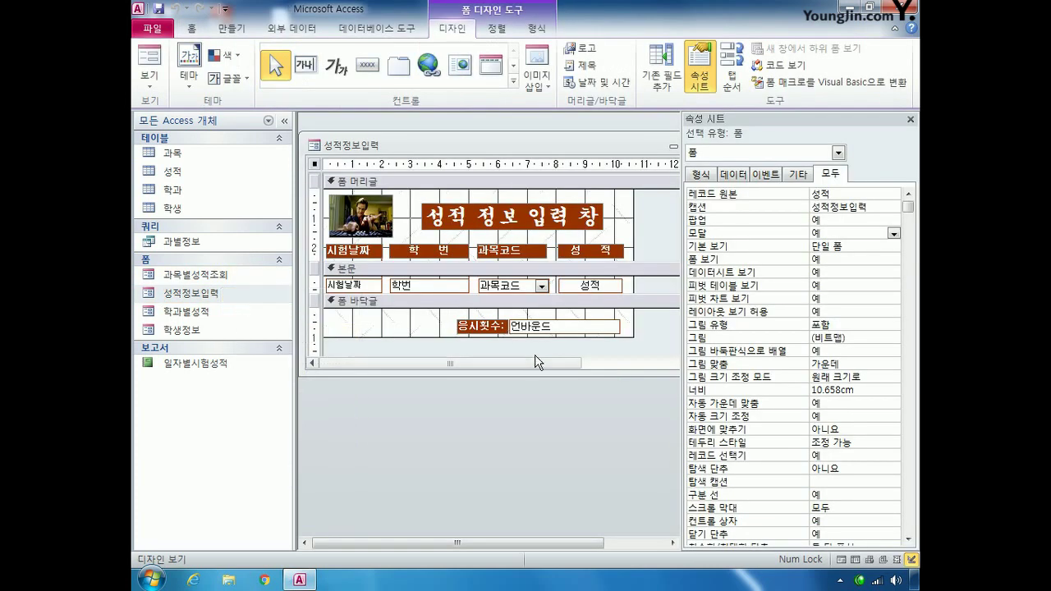
{"action": "left_click", "coordinate": [579, 327]}
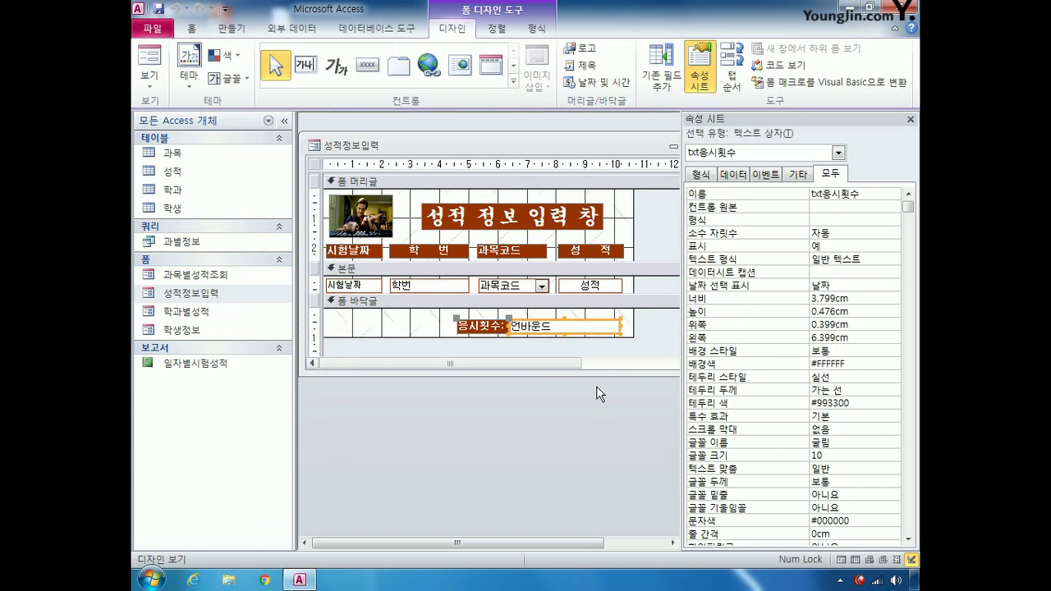
{"action": "left_click", "coordinate": [829, 208]}
{"action": "right_click", "coordinate": [829, 210]}
{"action": "left_click", "coordinate": [829, 238]}
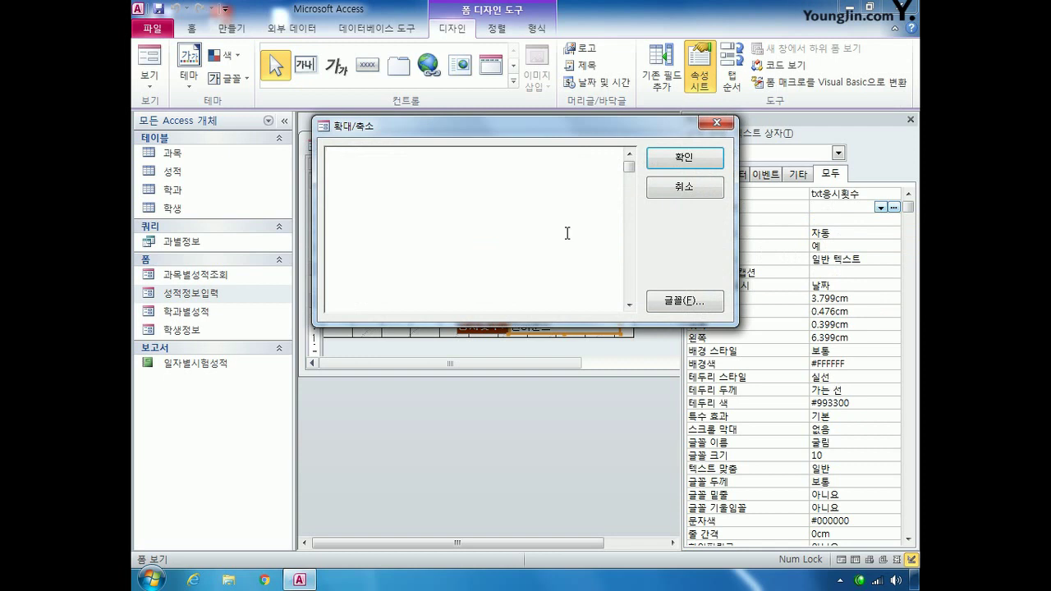
{"action": "type", "text": "=format()count(*)"}
{"action": "key", "text": "BackSpace"}
{"action": "key", "text": "BackSpace"}
{"action": "type", "text": "*)"}
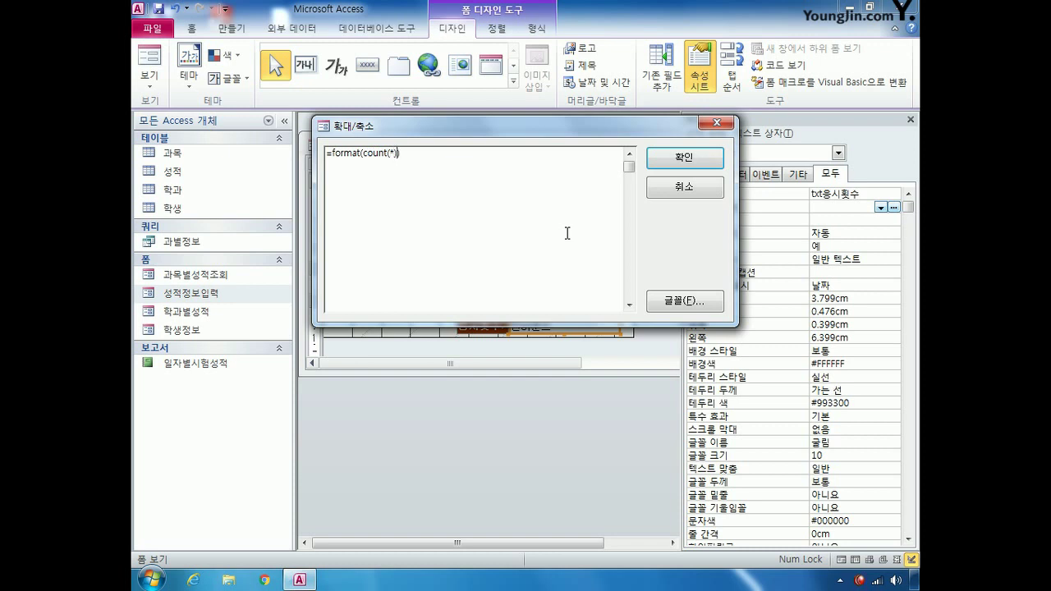
- Add the format string "총 응시횟수는 #번" as the second argument of the txt응시횟수 expression and apply it
{"action": "key", "text": "Left"}
{"action": "type", "text": ",\"\""}
{"action": "key", "text": "Left"}
{"action": "type", "text": "ㅊ"}
{"action": "type", "text": "ㅗㅇ ㅎ"}
{"action": "type", "text": "시횟수는"}
{"action": "type", "text": " #"}
{"action": "type", "text": "버"}
{"action": "type", "text": "ㄴ"}
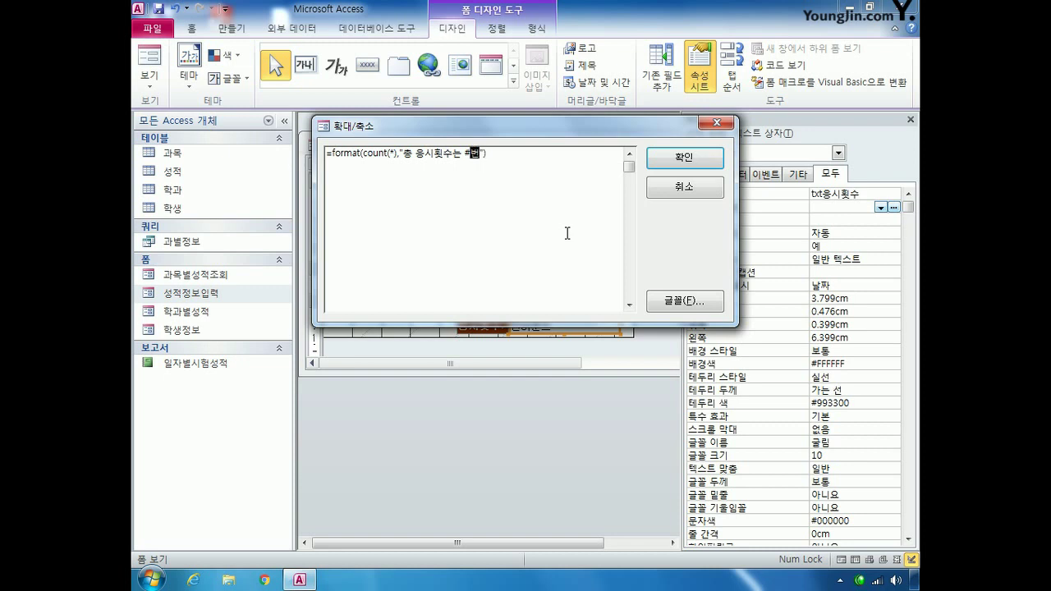
{"action": "left_click", "coordinate": [533, 151]}
{"action": "left_click", "coordinate": [690, 158]}
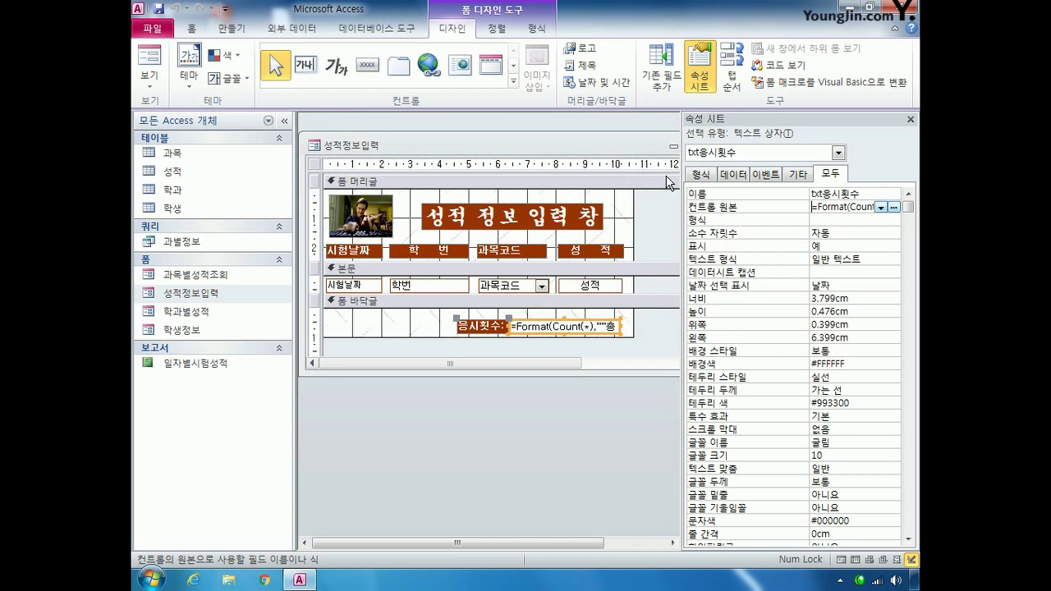
- Save the updated 성적정보입력 form design and close the form
{"action": "left_click_drag", "start_coordinate": [628, 146], "coordinate": [551, 145]}
{"action": "left_click", "coordinate": [649, 146]}
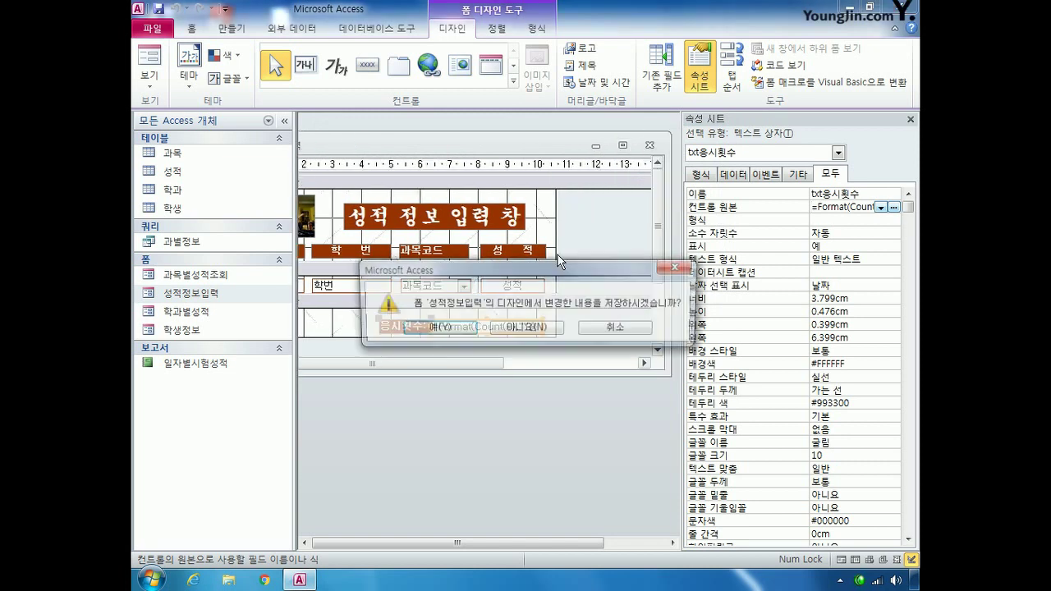
{"action": "left_click", "coordinate": [441, 327]}
- Open the 학생정보 form in design view and reposition its window within the workspace
{"action": "right_click", "coordinate": [208, 335]}
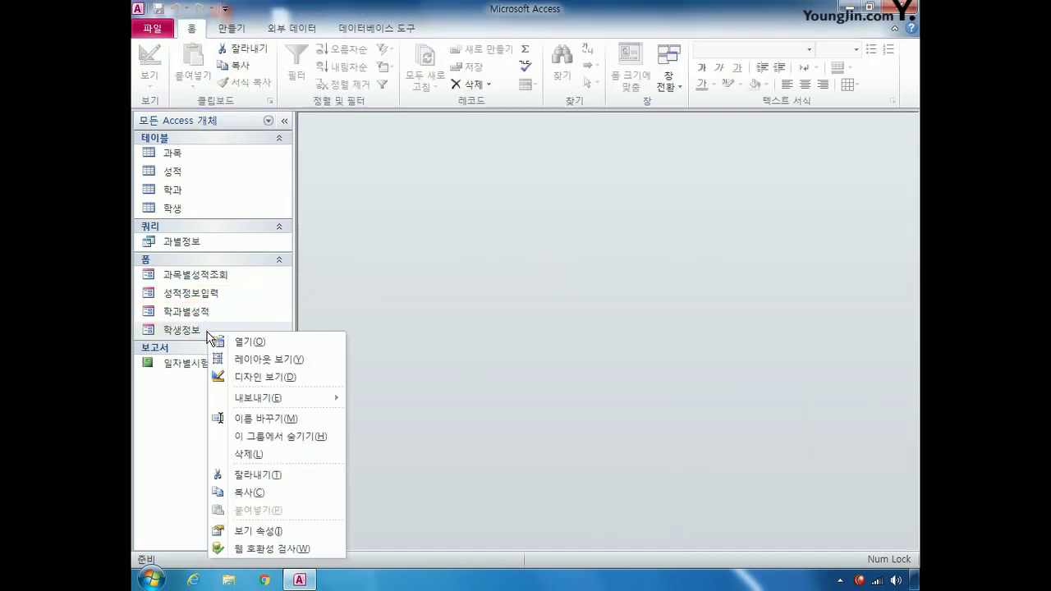
{"action": "left_click", "coordinate": [271, 376]}
{"action": "left_click_drag", "start_coordinate": [573, 148], "coordinate": [436, 140]}
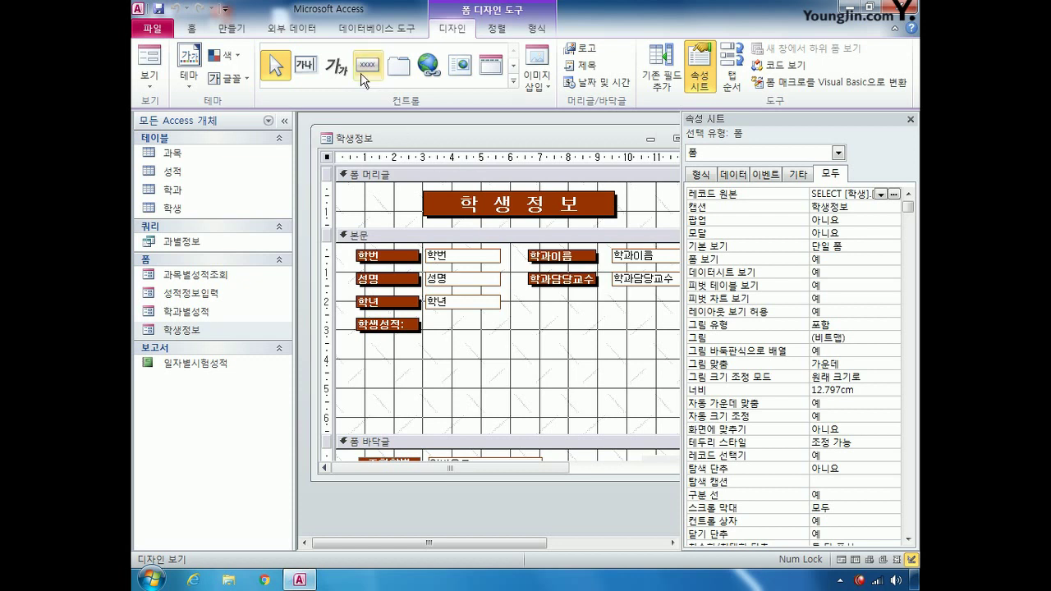
- Create a new macro with a GoToRecord action whose 레코드 argument is 새 레코드
{"action": "left_click", "coordinate": [238, 30]}
{"action": "left_click", "coordinate": [860, 65]}
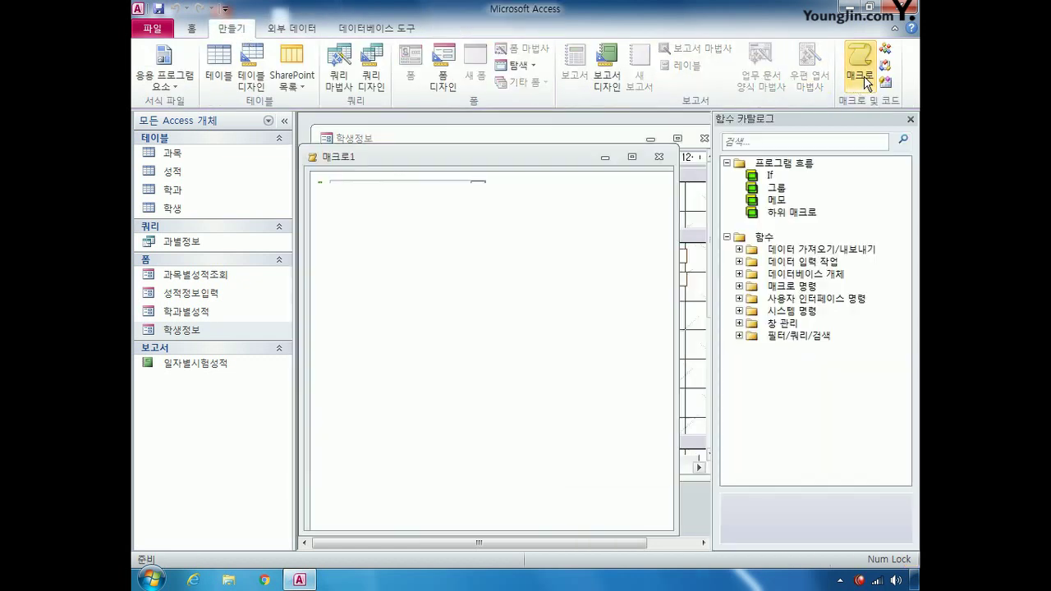
{"action": "left_click", "coordinate": [477, 190]}
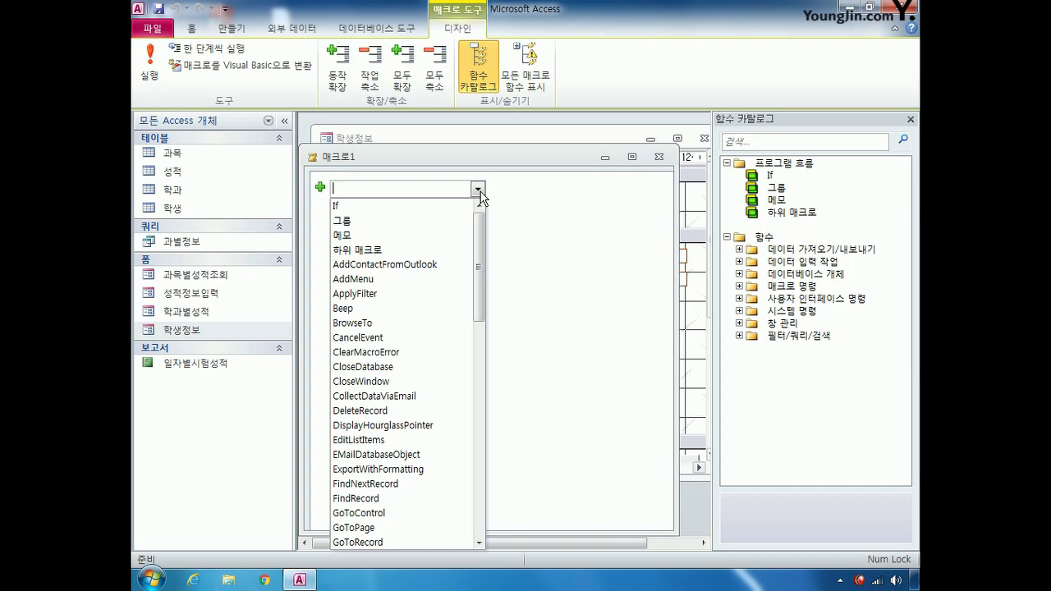
{"action": "left_click_drag", "start_coordinate": [480, 221], "coordinate": [479, 280]}
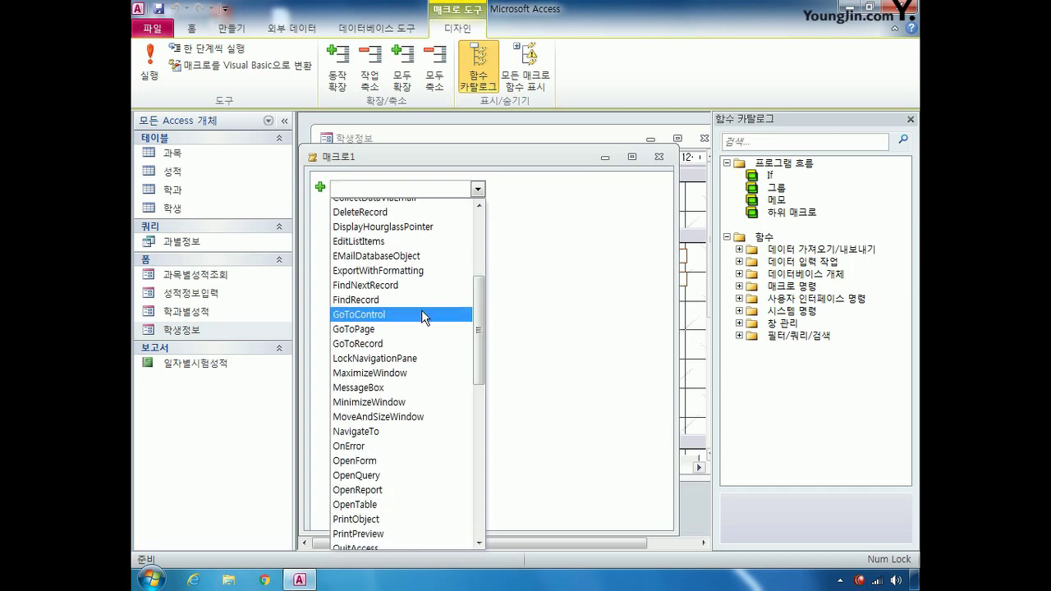
{"action": "left_click", "coordinate": [411, 343]}
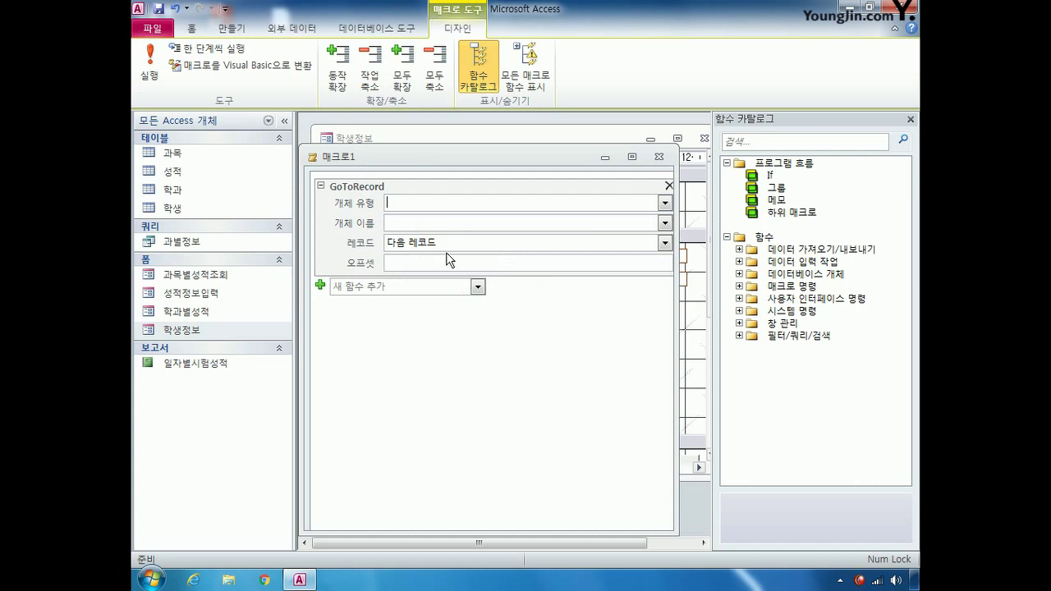
{"action": "left_click", "coordinate": [458, 242]}
{"action": "left_click", "coordinate": [665, 243]}
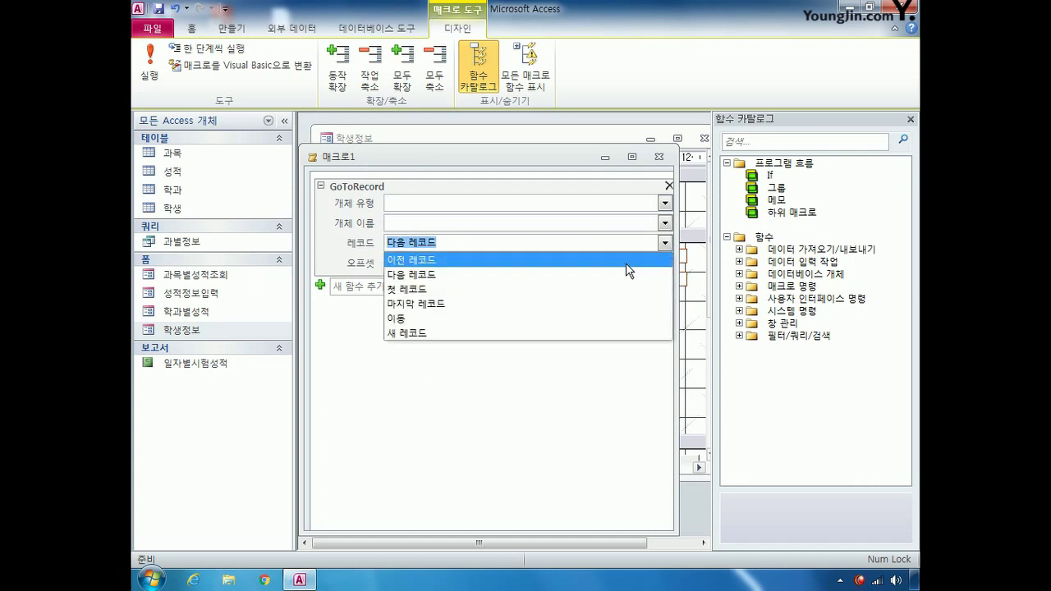
{"action": "left_click", "coordinate": [542, 333]}
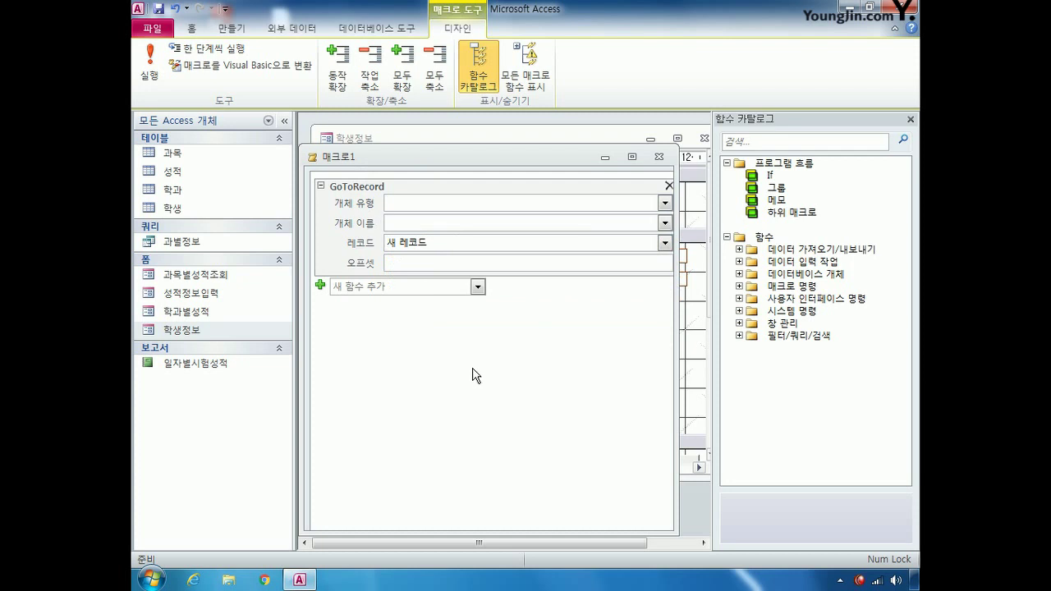
- Close the new macro and save it under the name New정보입력
{"action": "left_click", "coordinate": [659, 157]}
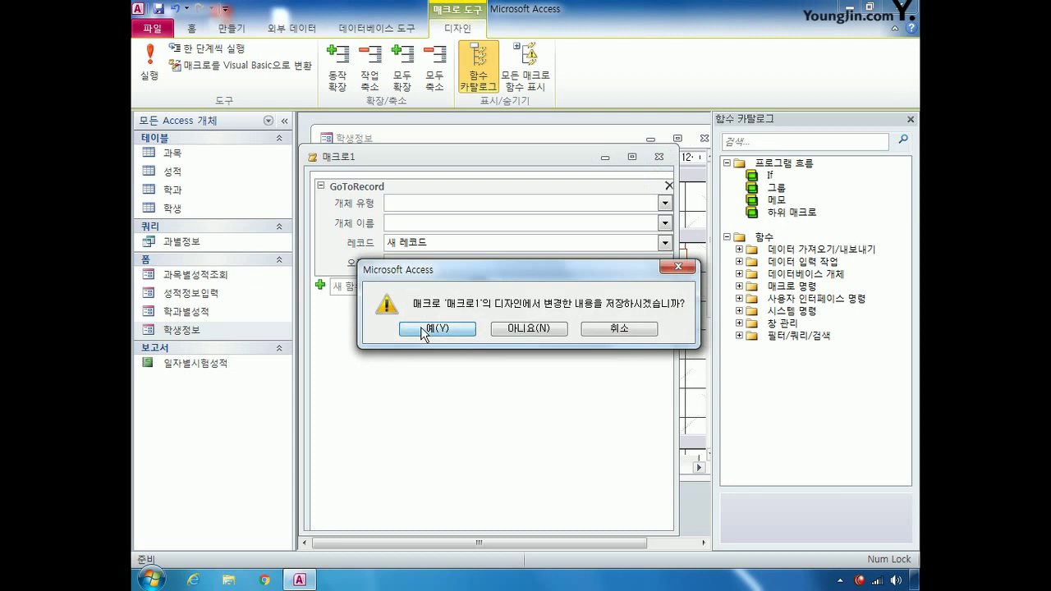
{"action": "left_click", "coordinate": [431, 329]}
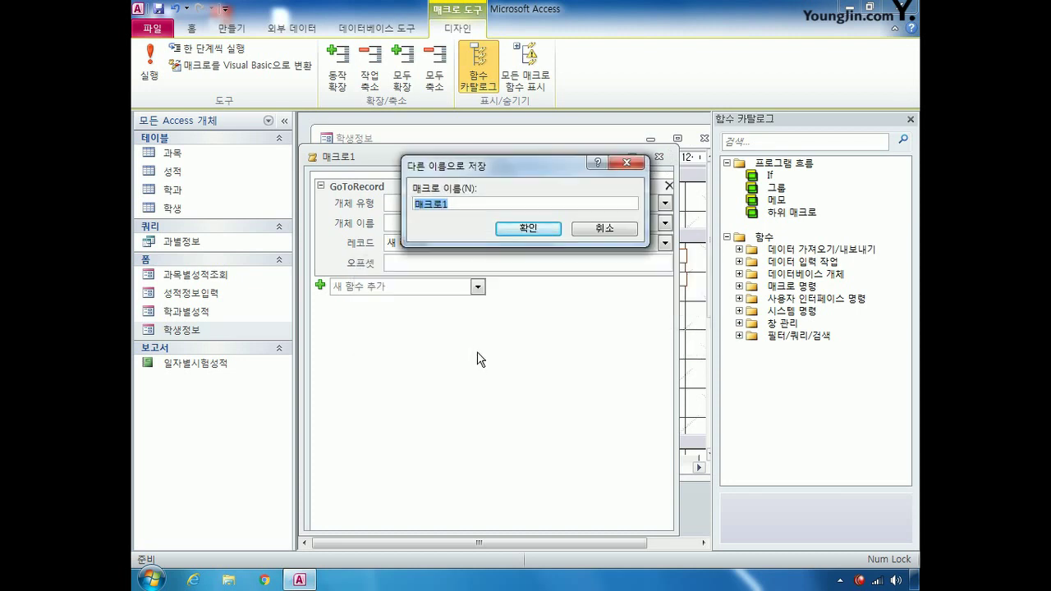
{"action": "type", "text": "New정보입력"}
{"action": "key", "text": "Return"}
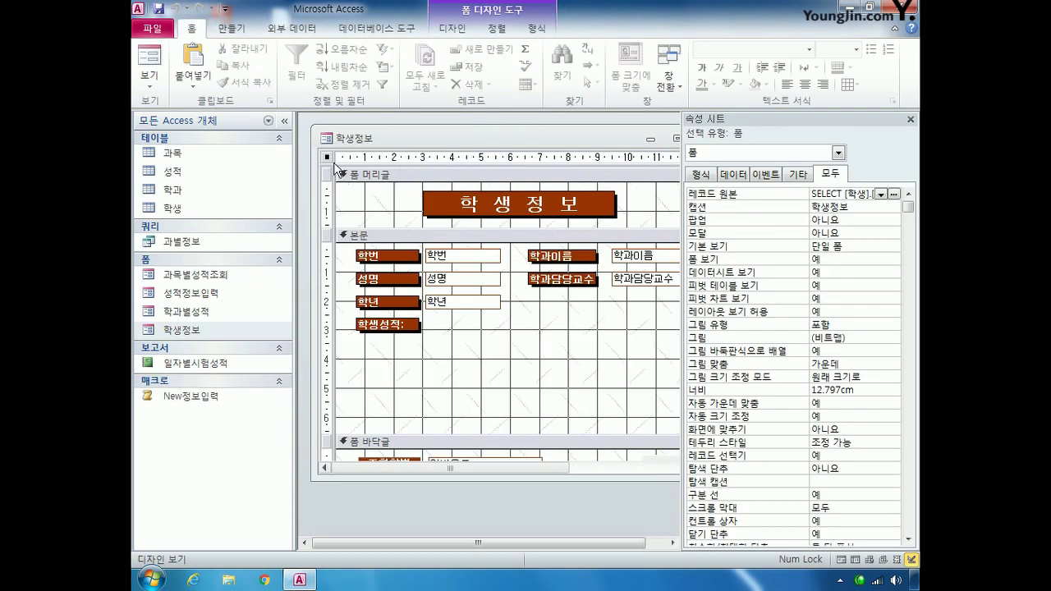
- Assign the New정보입력 macro to the On Open event of the 학생정보 form
{"action": "left_click", "coordinate": [766, 174]}
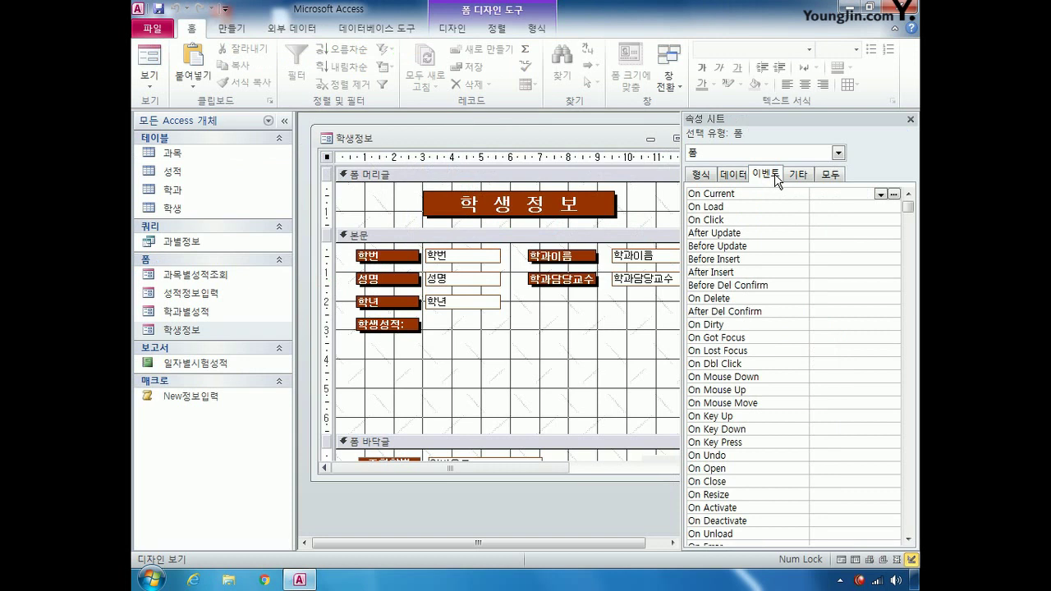
{"action": "left_click", "coordinate": [812, 468]}
{"action": "left_click", "coordinate": [881, 469]}
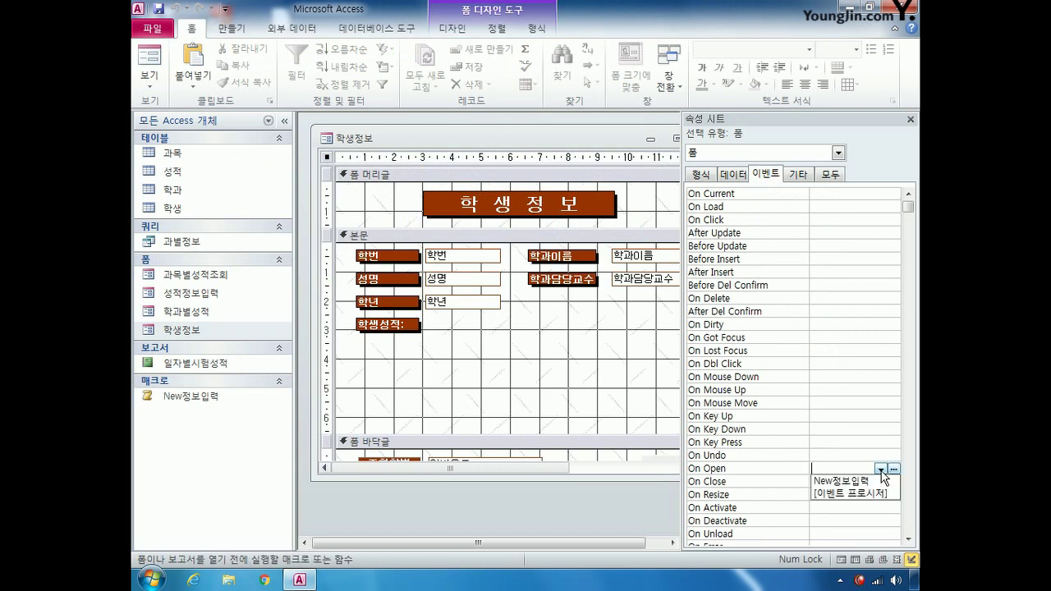
{"action": "left_click", "coordinate": [877, 482]}
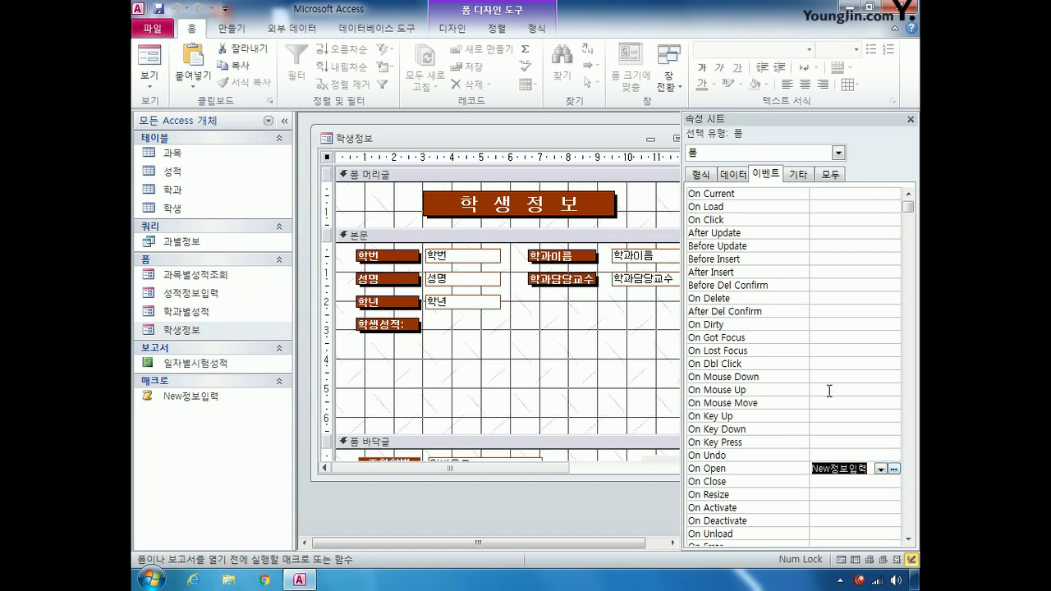
- Close the 학생정보 form and save its design changes
{"action": "left_click_drag", "start_coordinate": [620, 138], "coordinate": [460, 127]}
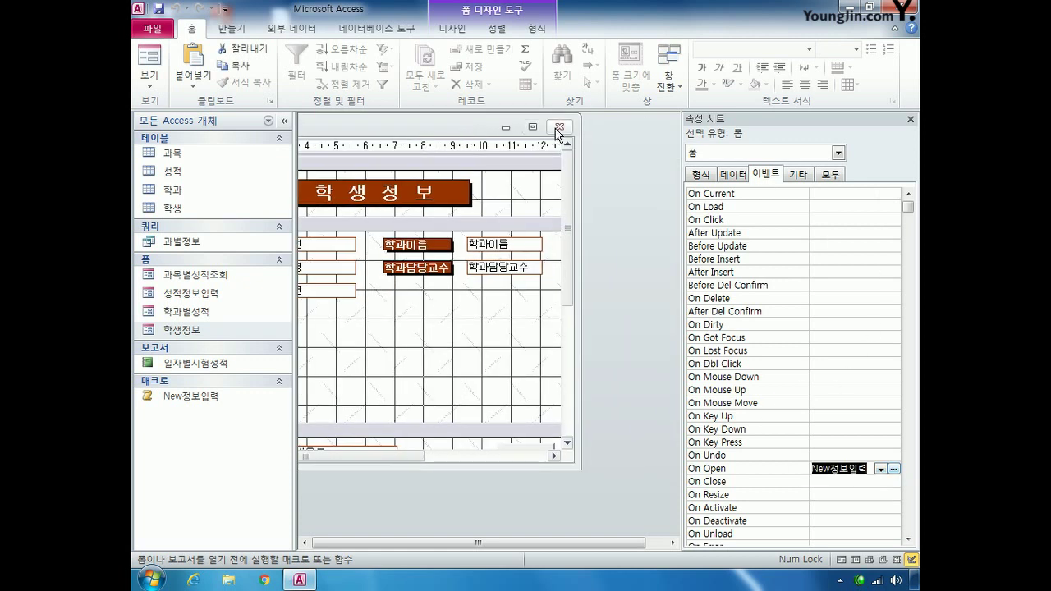
{"action": "left_click", "coordinate": [558, 129]}
{"action": "left_click", "coordinate": [439, 326]}
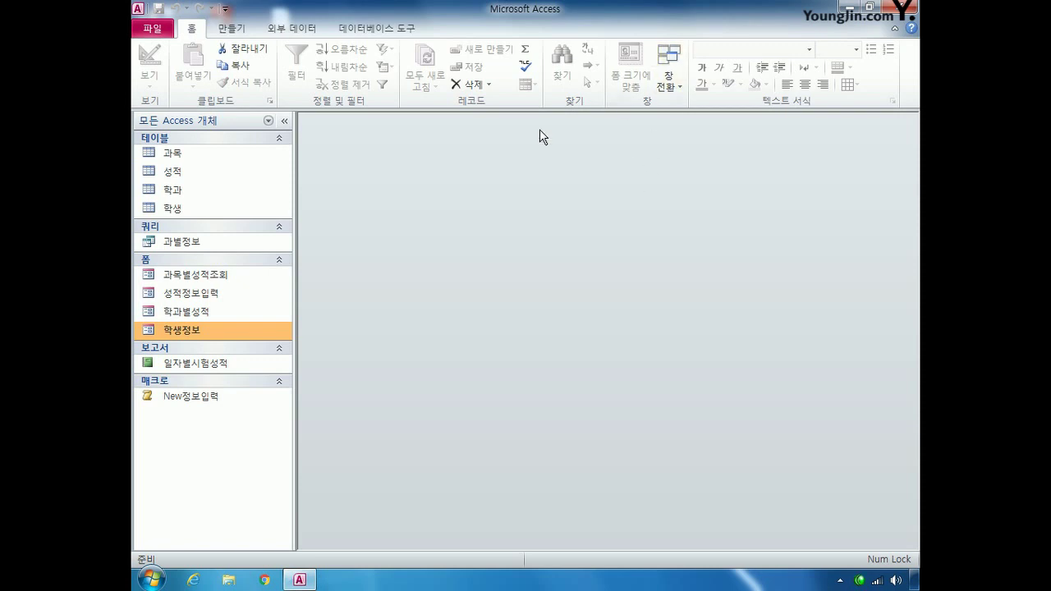
- Open the 일자별시험성적 report in design view and collapse the navigation pane
{"action": "right_click", "coordinate": [225, 370]}
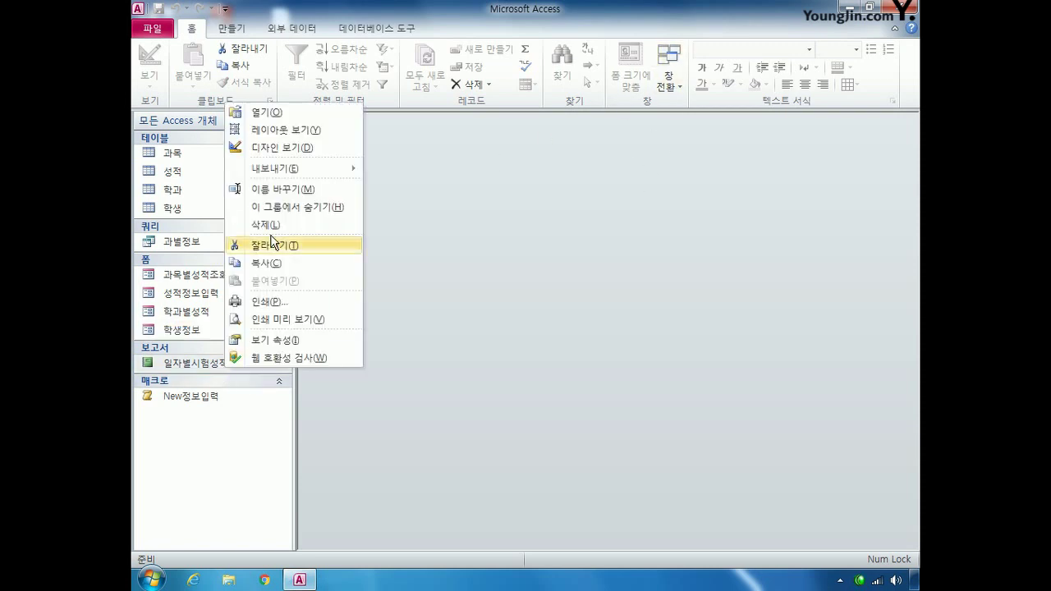
{"action": "left_click", "coordinate": [267, 147]}
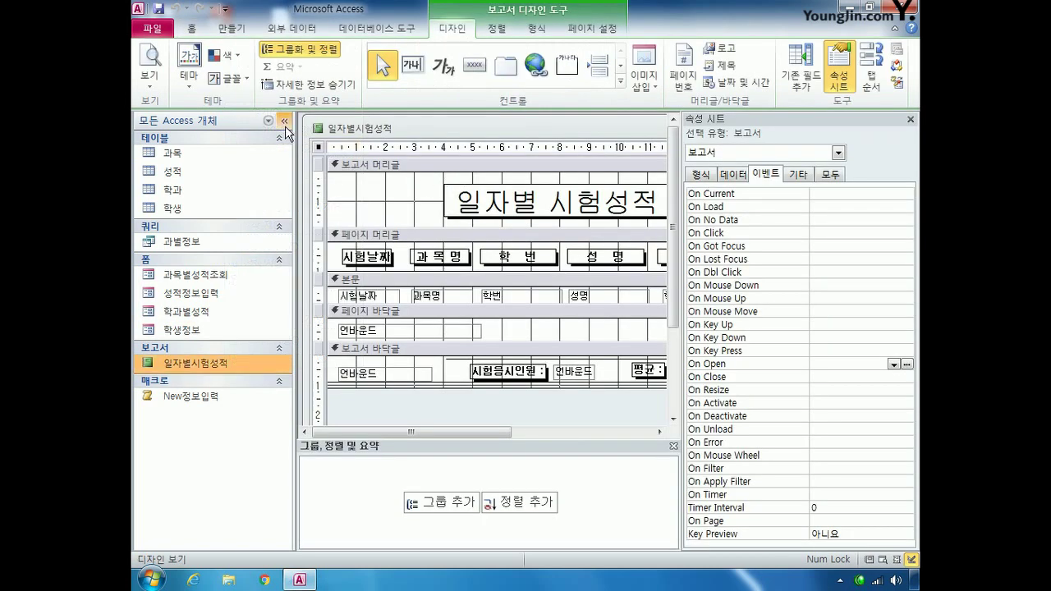
{"action": "left_click", "coordinate": [284, 122]}
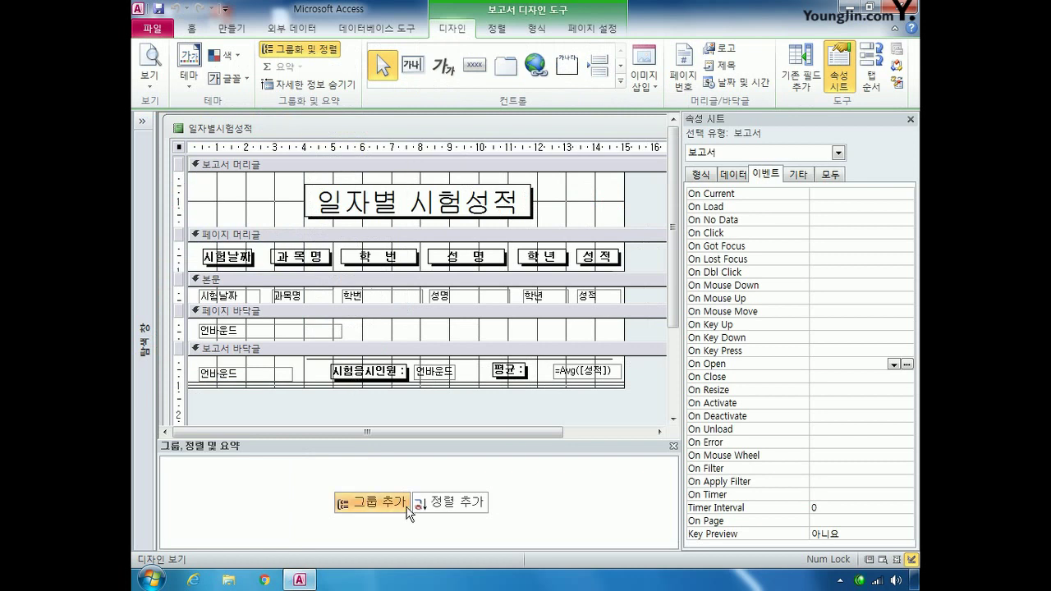
- Add sort levels to the report on 시험날짜 first and 과목명 second, both in 오름차순 order
{"action": "left_click", "coordinate": [443, 504]}
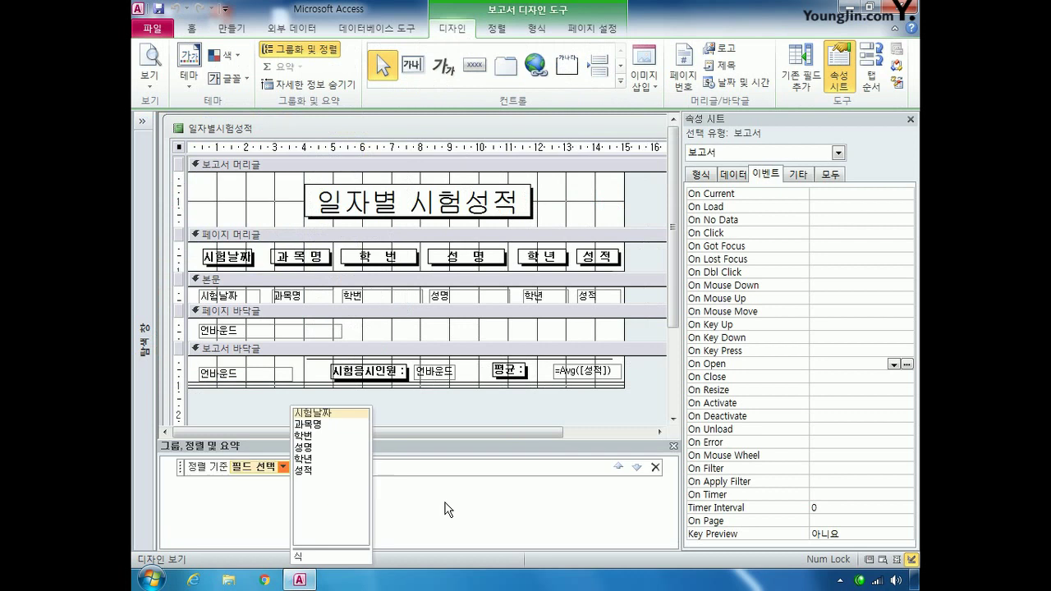
{"action": "left_click", "coordinate": [321, 414]}
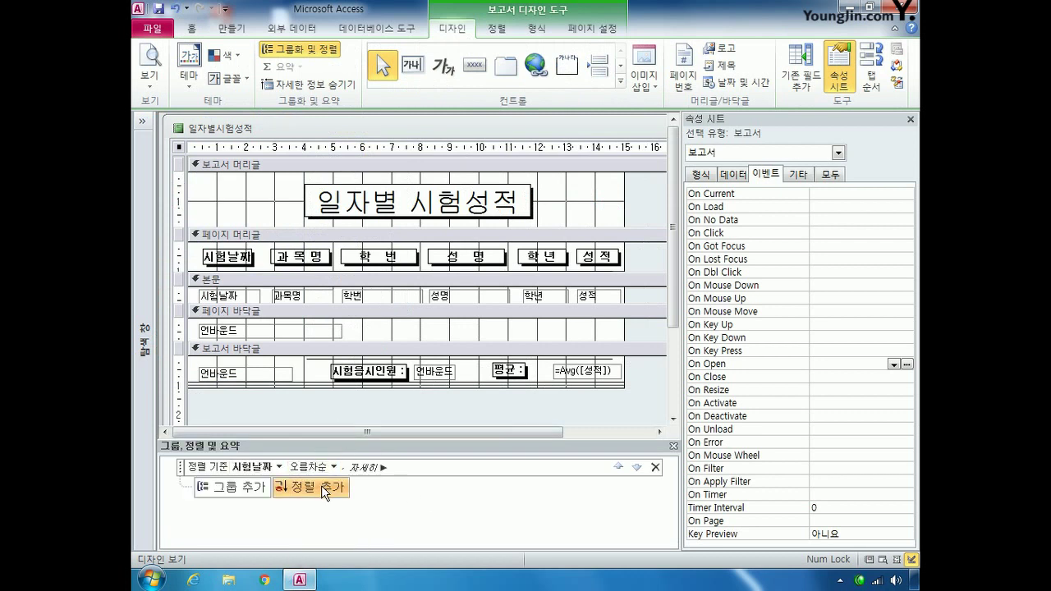
{"action": "left_click", "coordinate": [321, 486]}
{"action": "left_click", "coordinate": [329, 426]}
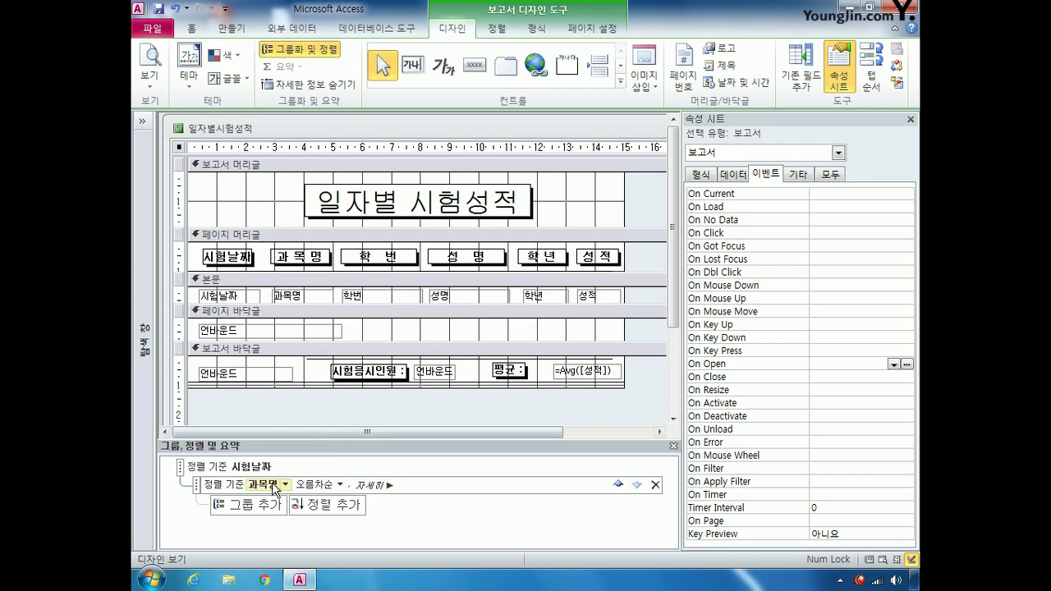
- Expand the 과목명 level's options and set its footer to 바닥글 구역 표시
{"action": "left_click", "coordinate": [373, 485]}
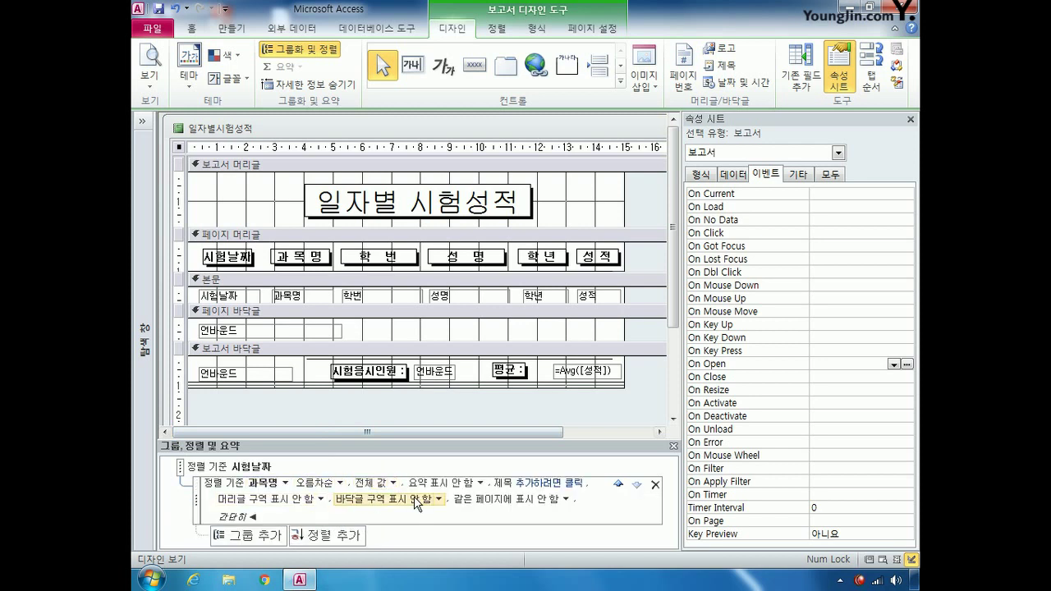
{"action": "left_click", "coordinate": [436, 497]}
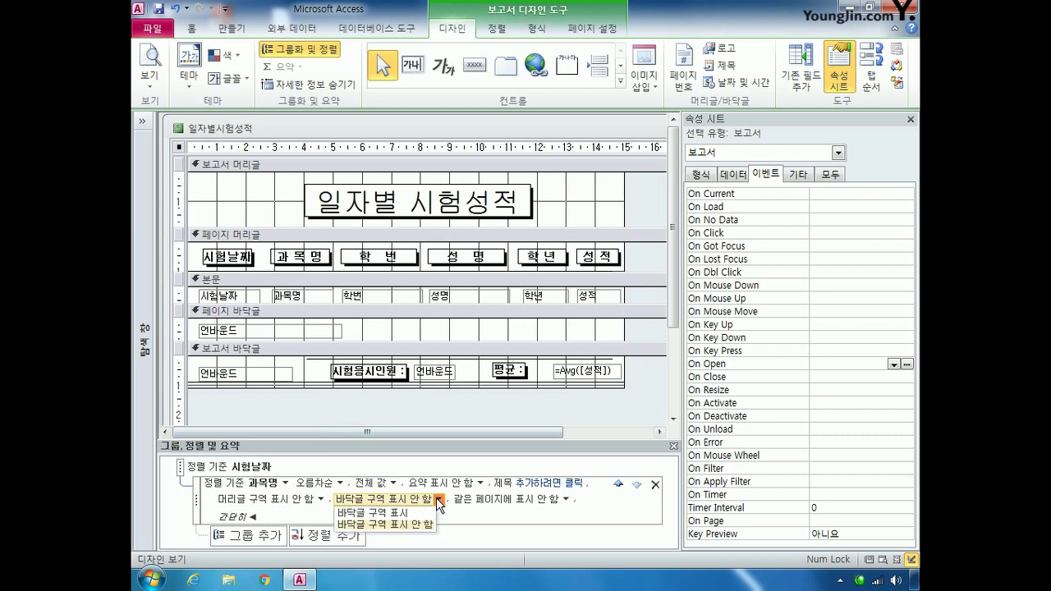
{"action": "left_click", "coordinate": [399, 513]}
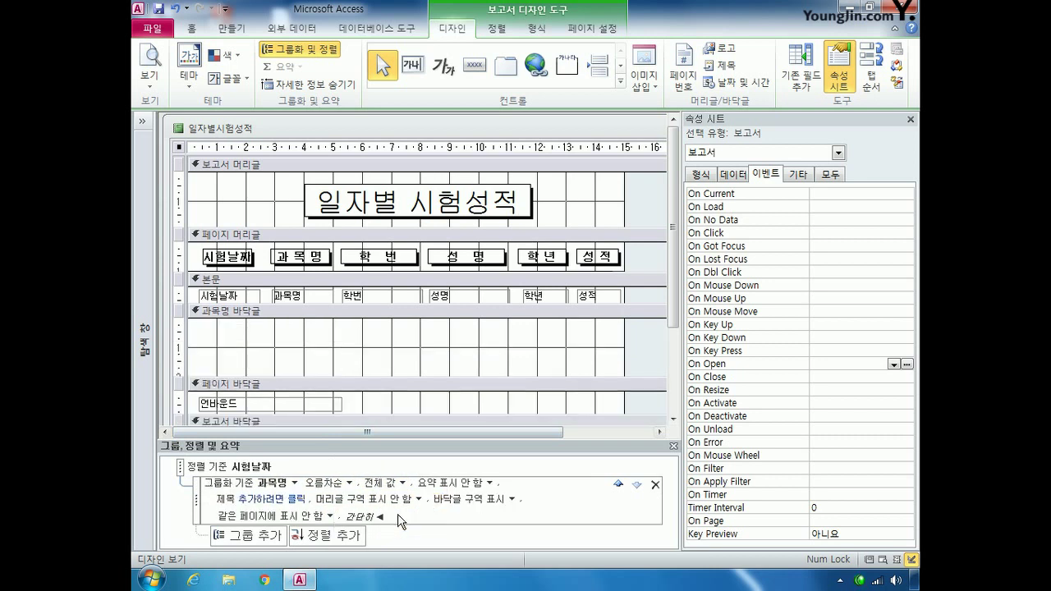